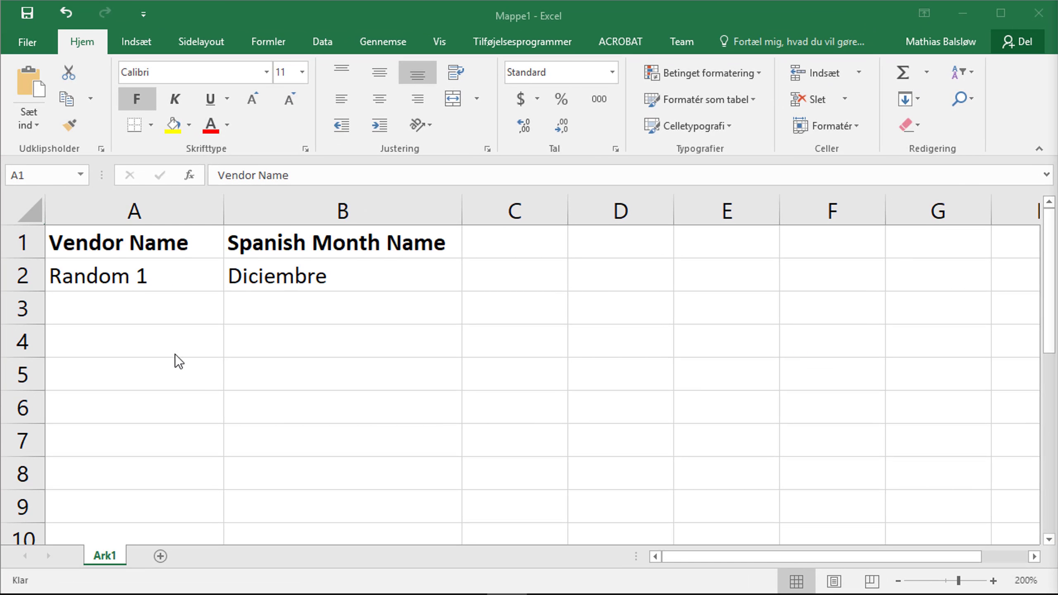
# - Examine the vendor and Spanish month columns in the Excel sheet and the name, number and month placeholders in the Word document
pyautogui.click(106, 210)
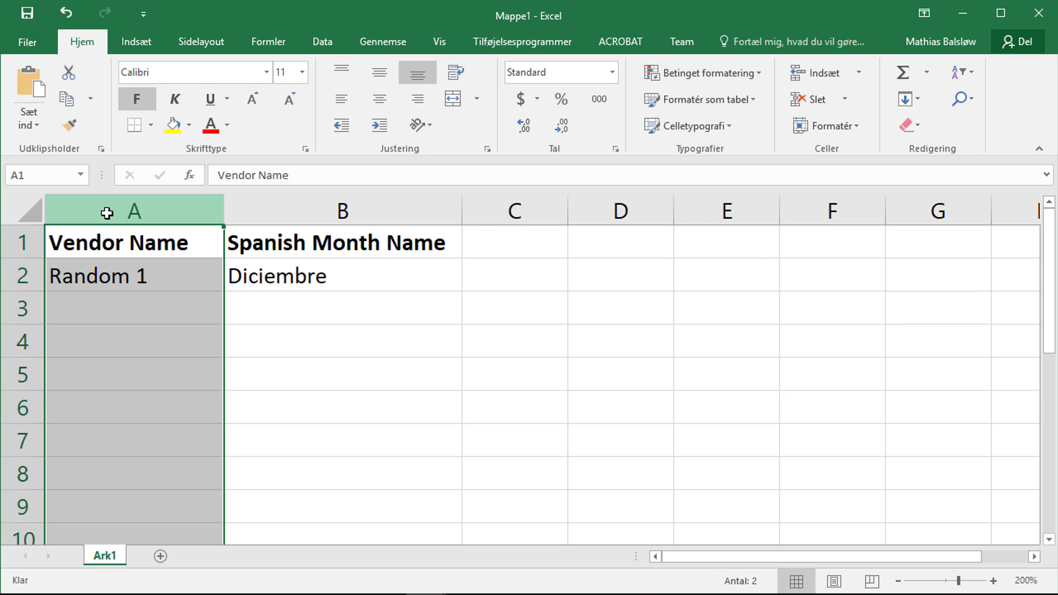
pyautogui.click(109, 243)
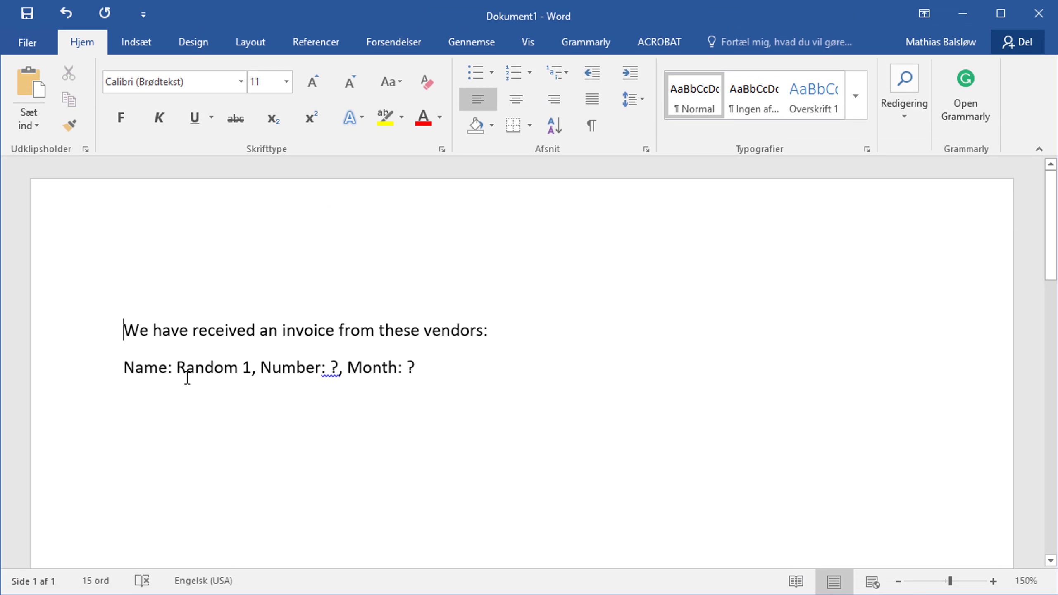
pyautogui.moveTo(185, 364); pyautogui.dragTo(254, 358)
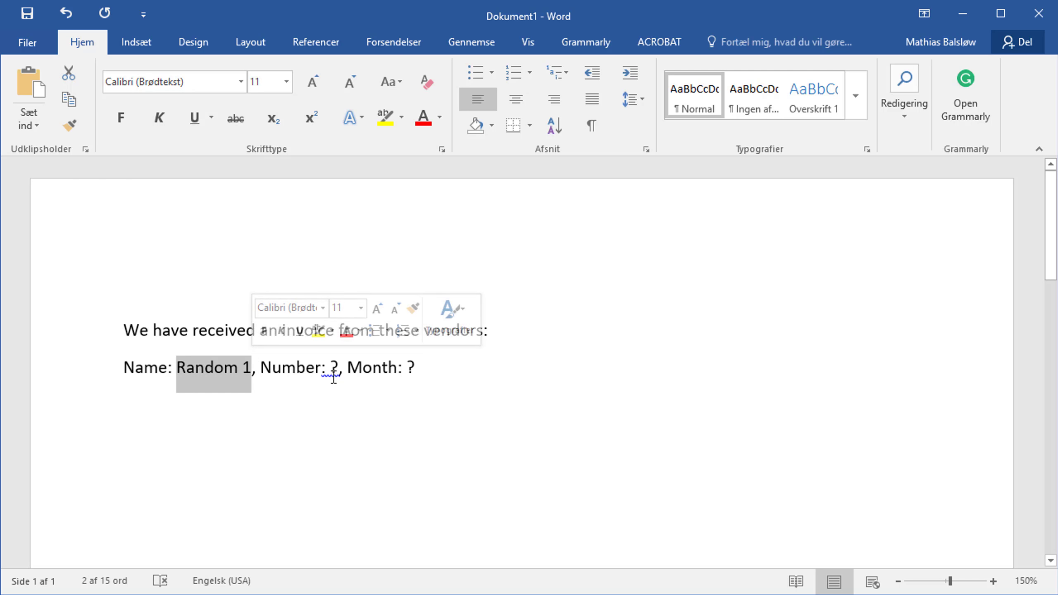
pyautogui.doubleClick(335, 366)
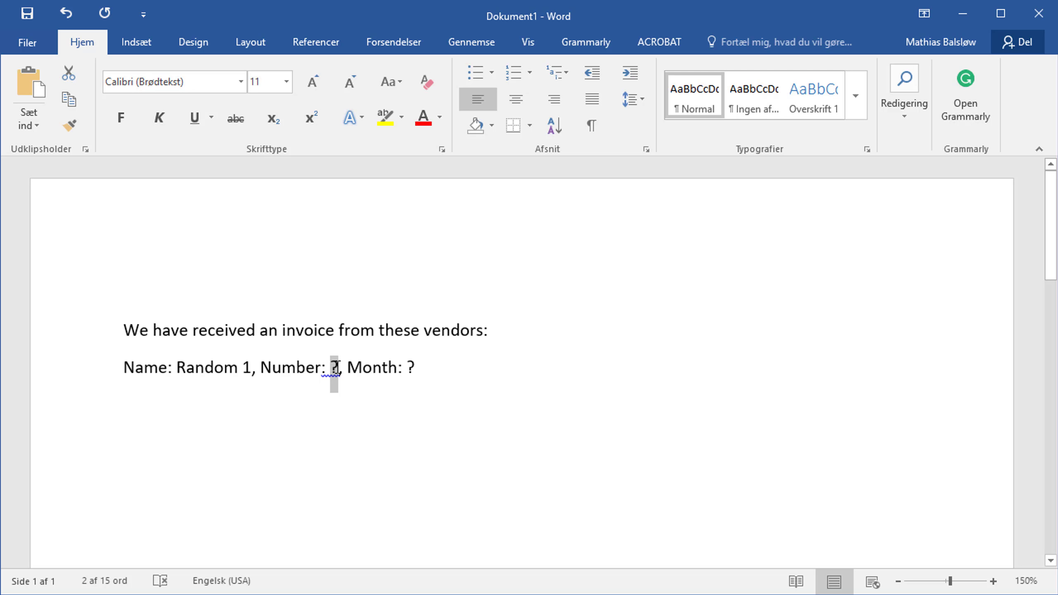
pyautogui.click(334, 367)
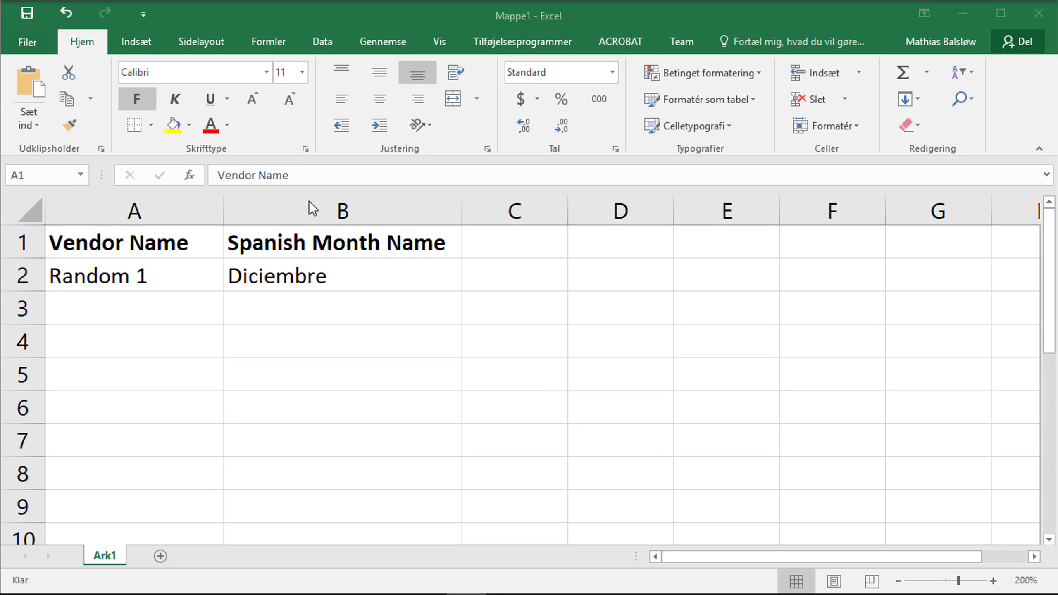
pyautogui.click(310, 203)
pyautogui.click(314, 281)
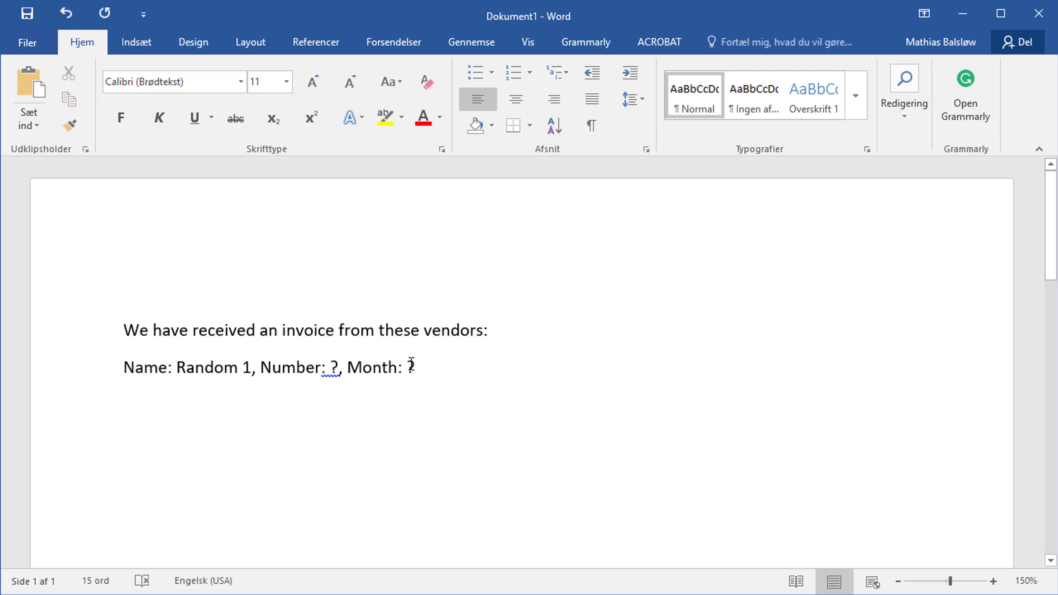
pyautogui.moveTo(409, 365); pyautogui.dragTo(406, 366)
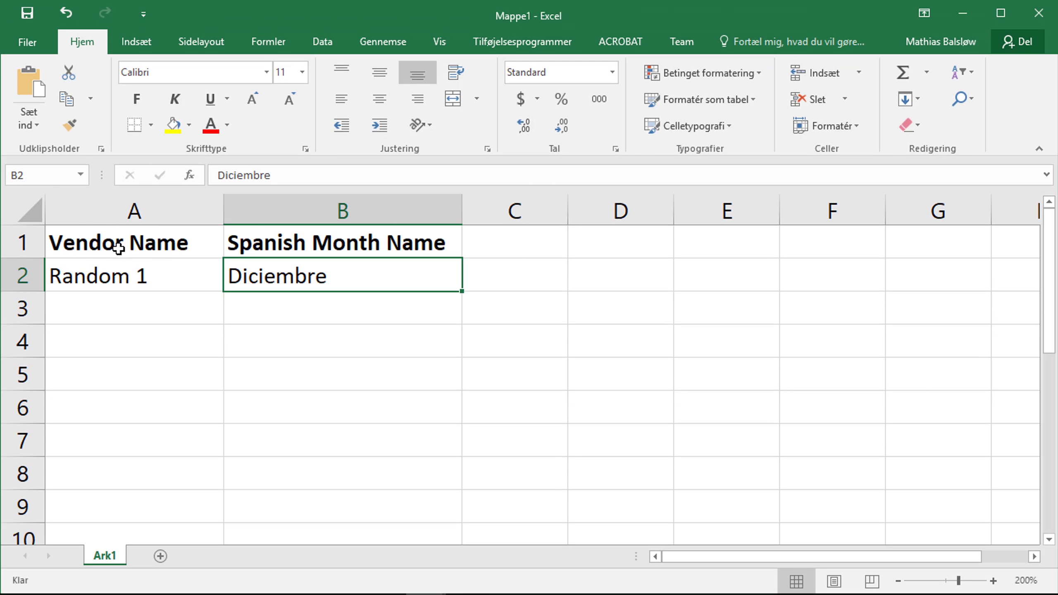
pyautogui.click(116, 241)
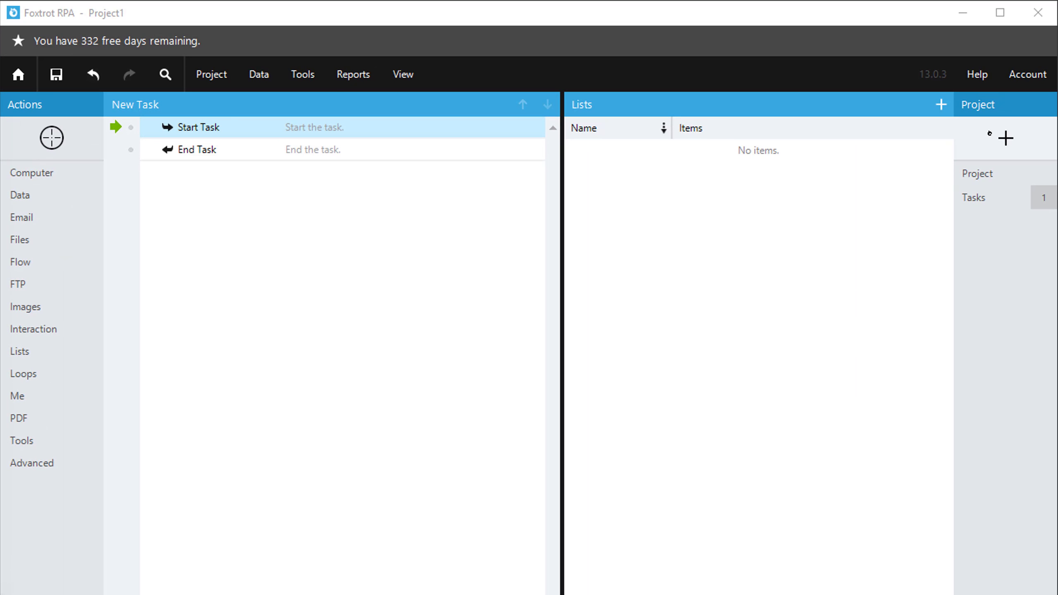
# - Switch to Foxtrot RPA and start a new project list named "Vendors"
pyautogui.click(992, 136)
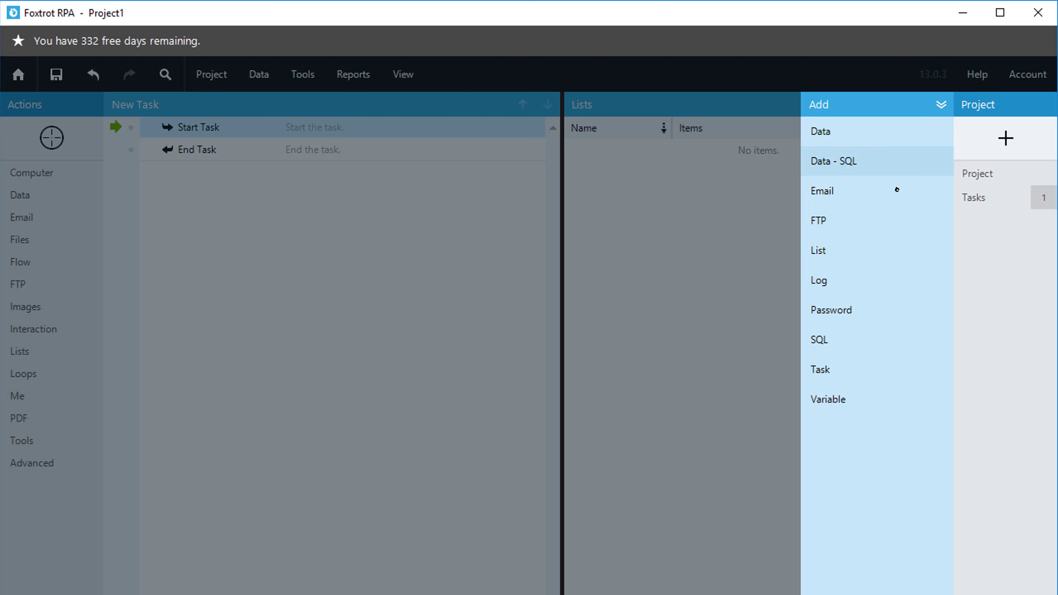
pyautogui.click(888, 250)
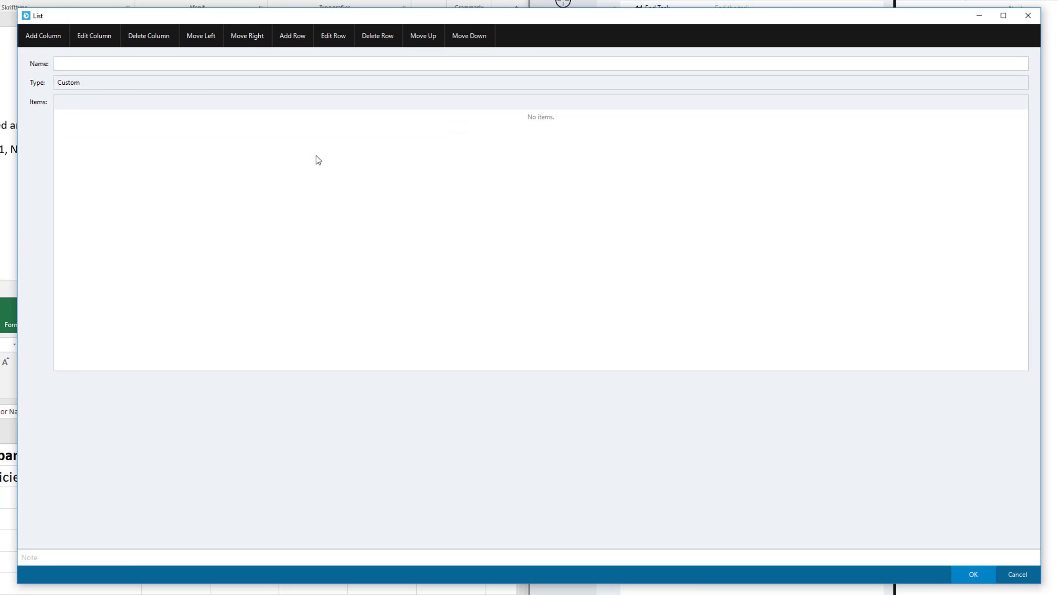
pyautogui.click(145, 67)
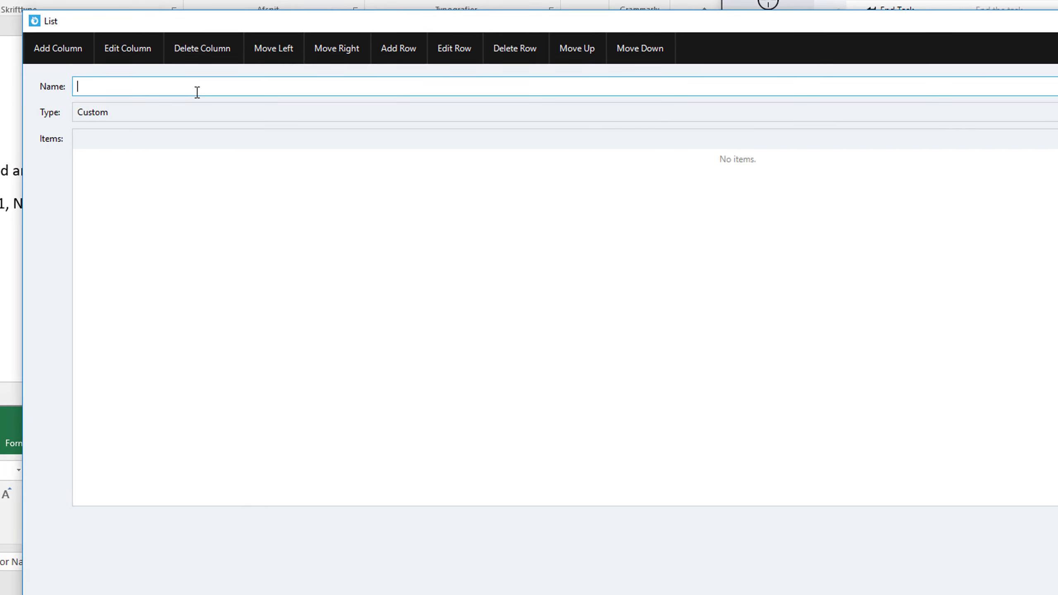
pyautogui.write('Vendor')
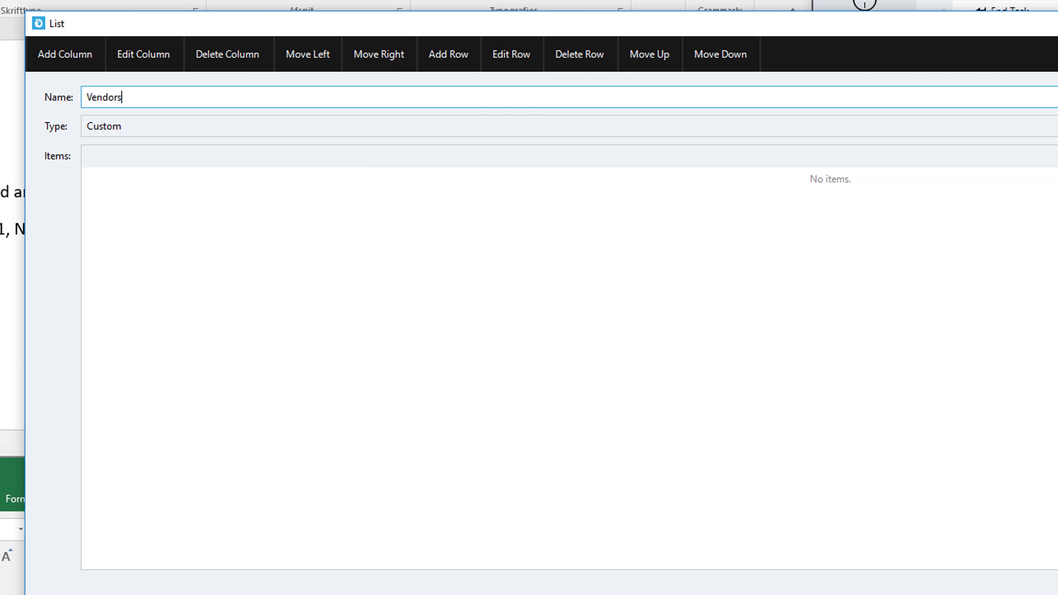
pyautogui.write('s')
# - Add two columns, "Name" and "Number", to the Vendors list
pyautogui.click(63, 55)
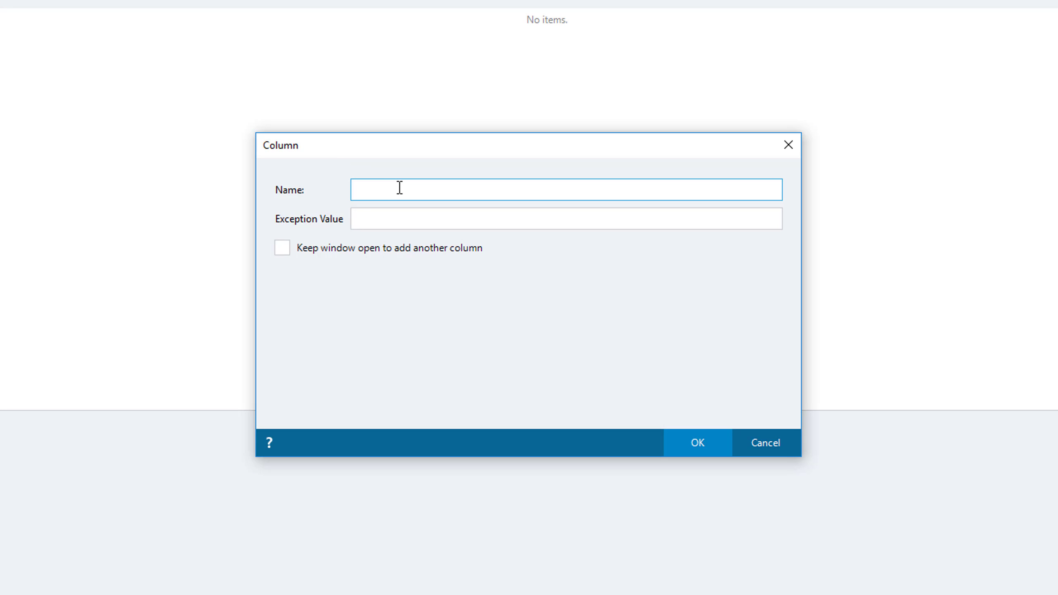
pyautogui.write('Name')
pyautogui.click(364, 246)
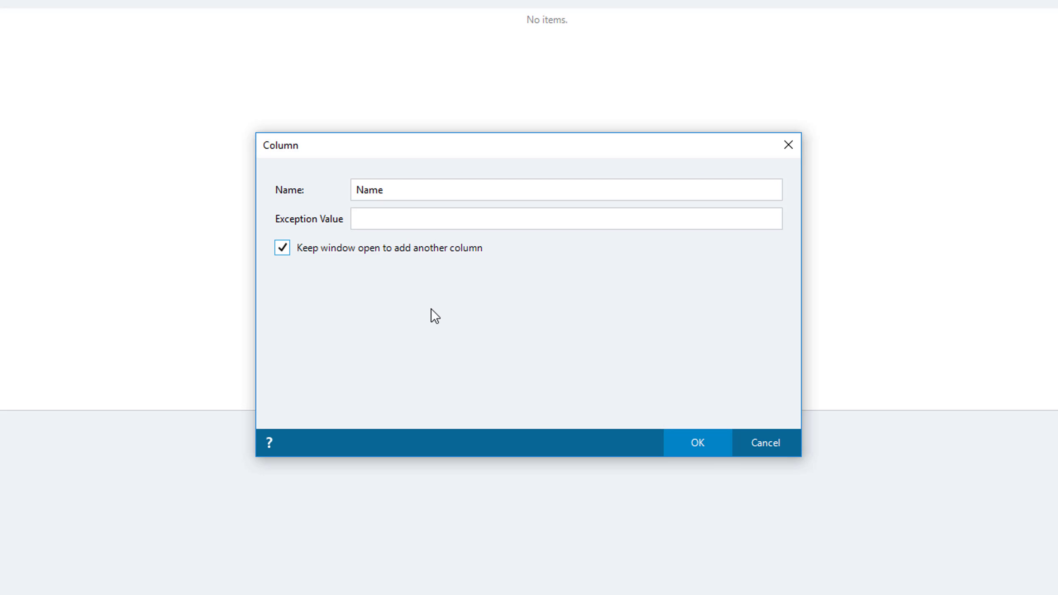
pyautogui.click(672, 433)
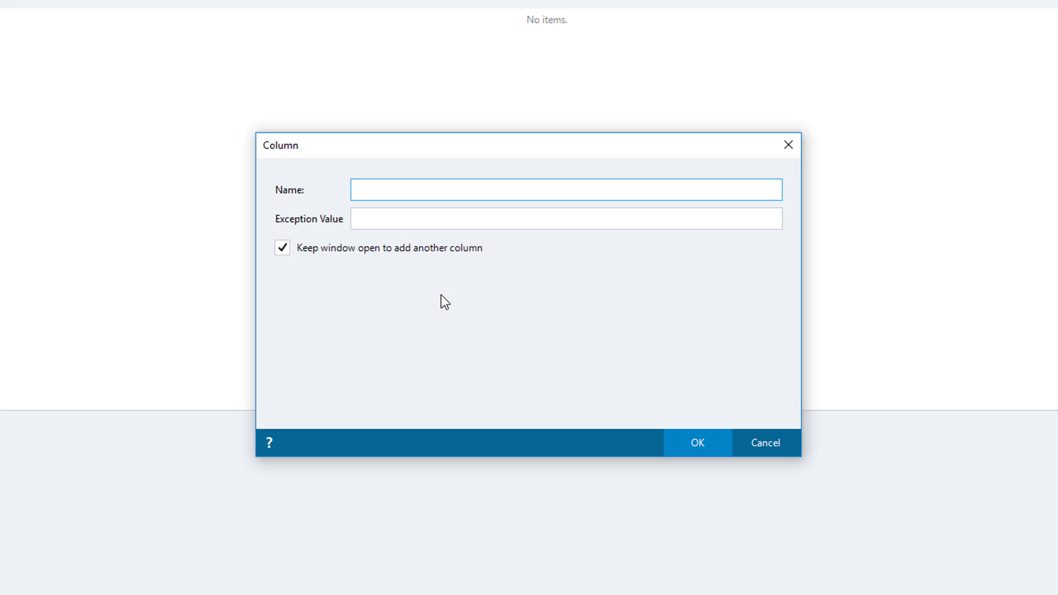
pyautogui.write('Number')
pyautogui.click(374, 249)
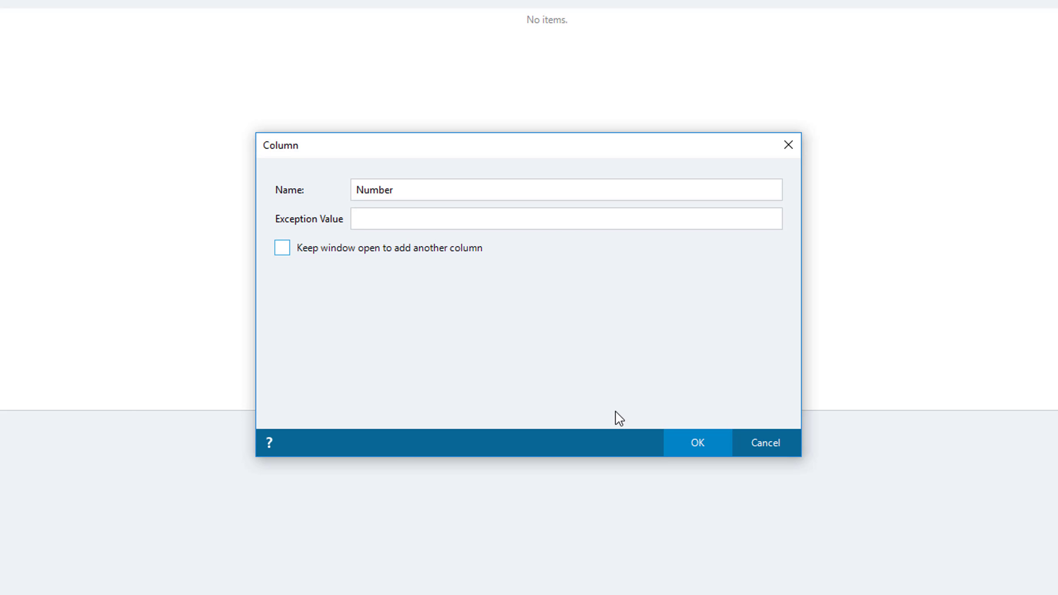
pyautogui.click(696, 442)
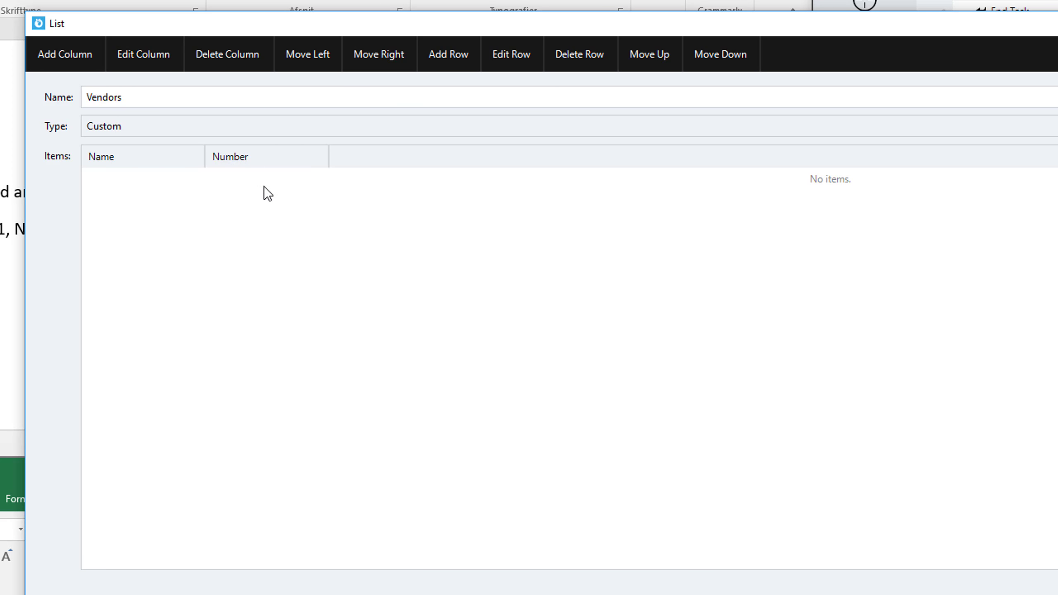
# - Add a row to the Vendors list with the name "Random 1" and number 123, keeping row entry open for another
pyautogui.click(448, 54)
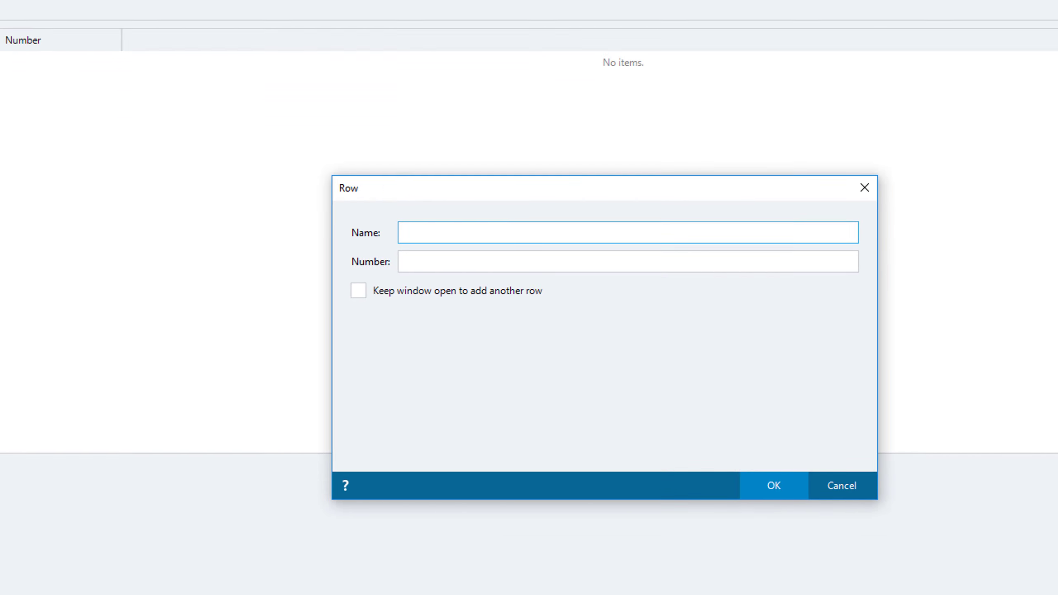
pyautogui.write('Random 1')
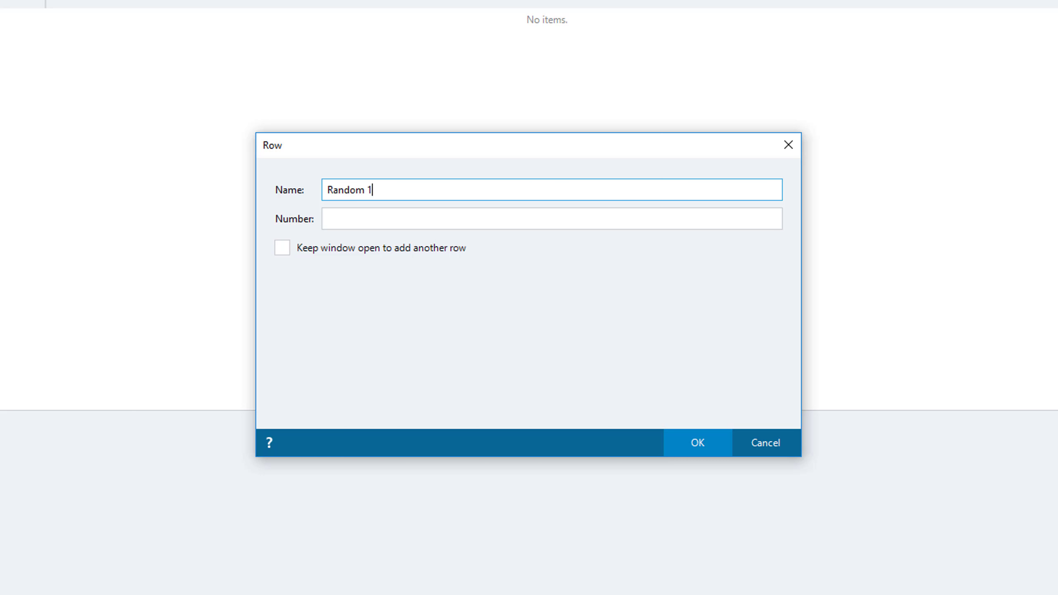
pyautogui.click(337, 215)
pyautogui.write('123')
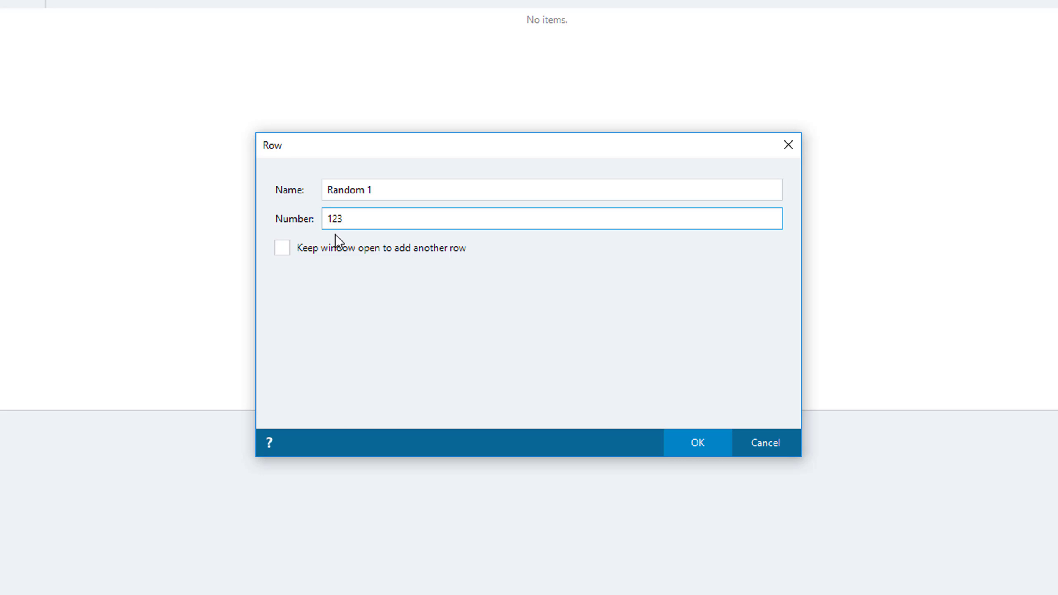
pyautogui.click(334, 248)
pyautogui.click(675, 441)
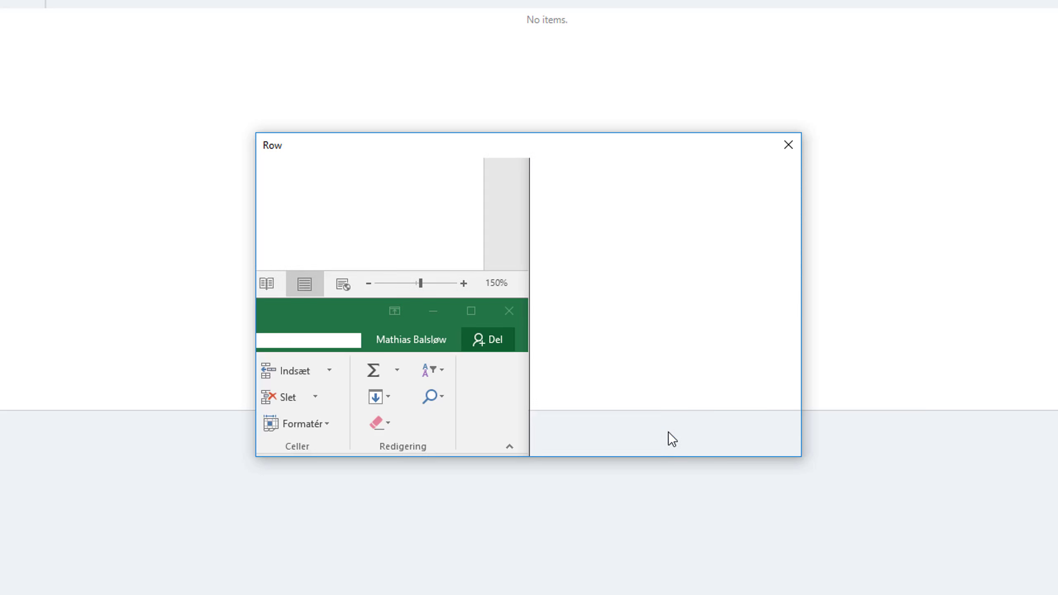
# - Add a second vendor row with the name "Random 2" and number 321, and save the Vendors list
pyautogui.write('Random 2')
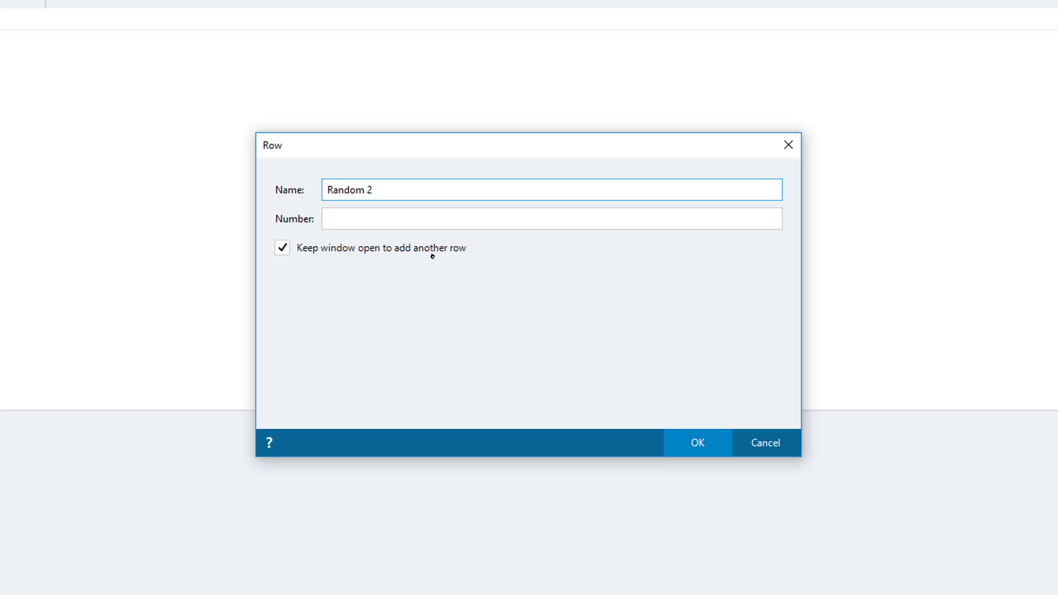
pyautogui.click(401, 224)
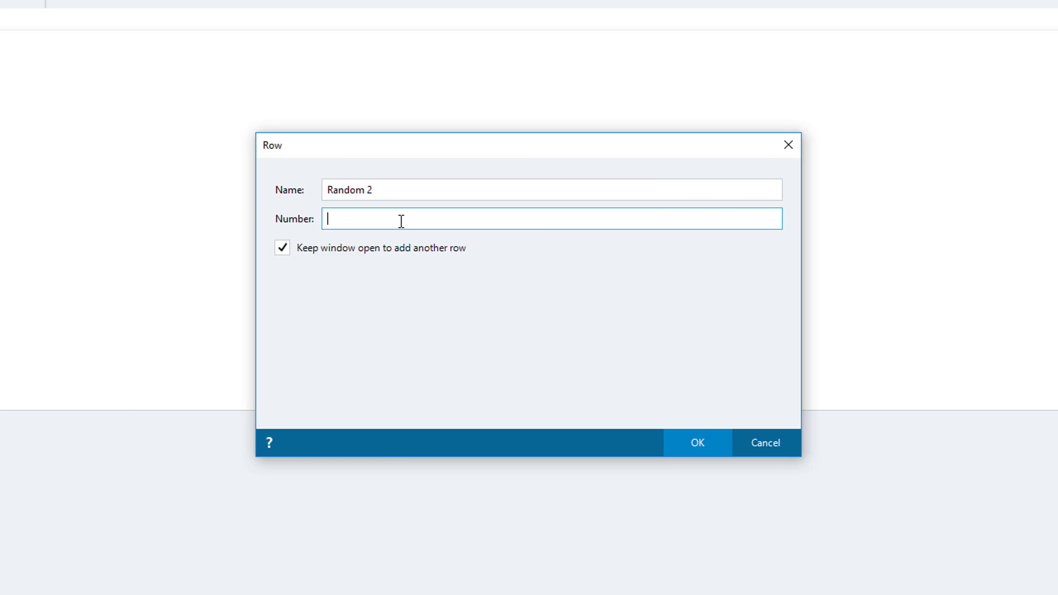
pyautogui.write('321')
pyautogui.click(386, 246)
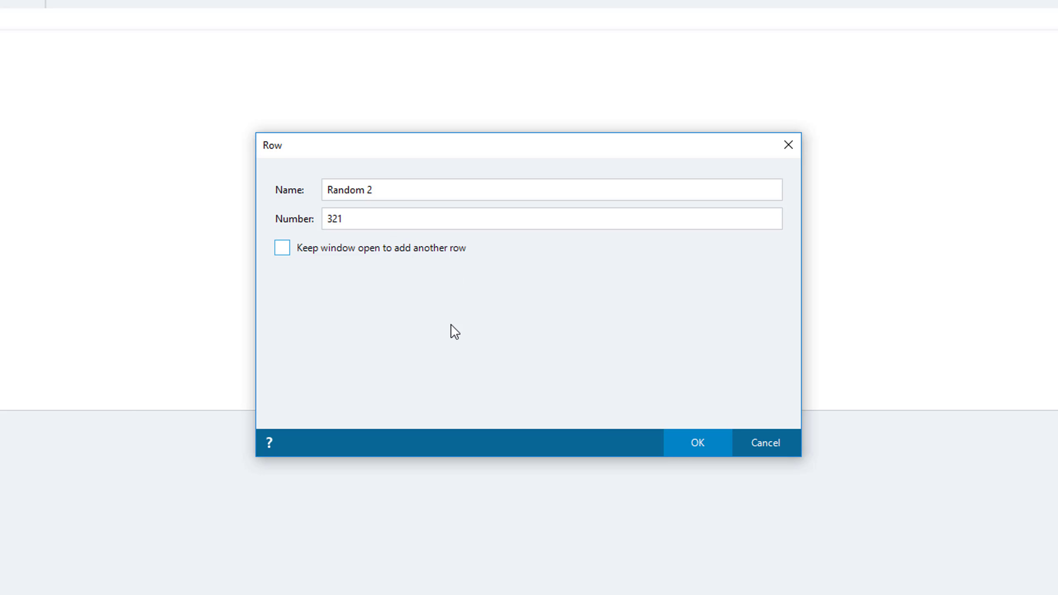
pyautogui.click(672, 442)
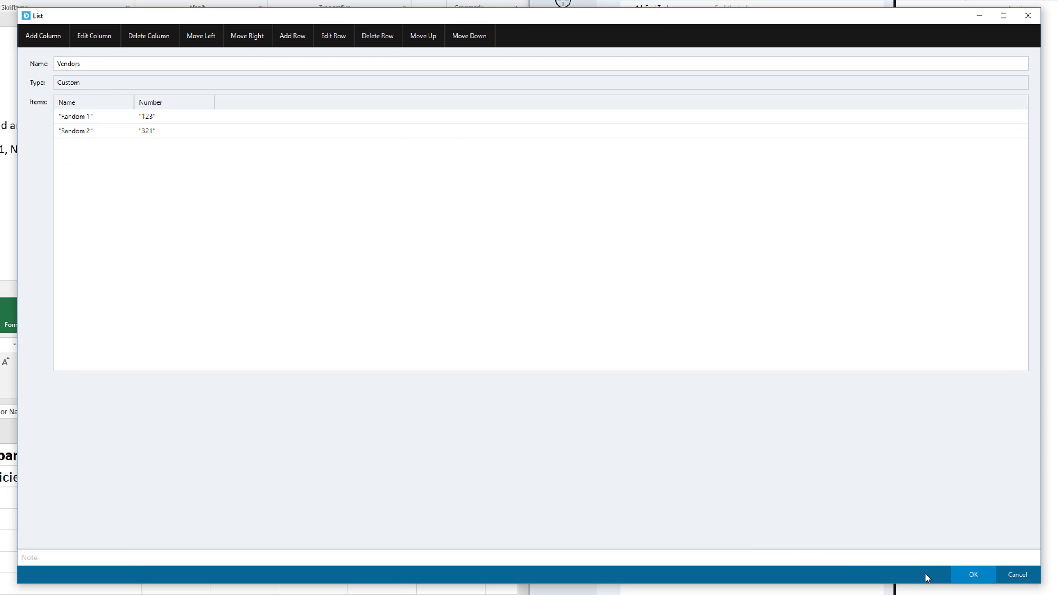
pyautogui.click(973, 575)
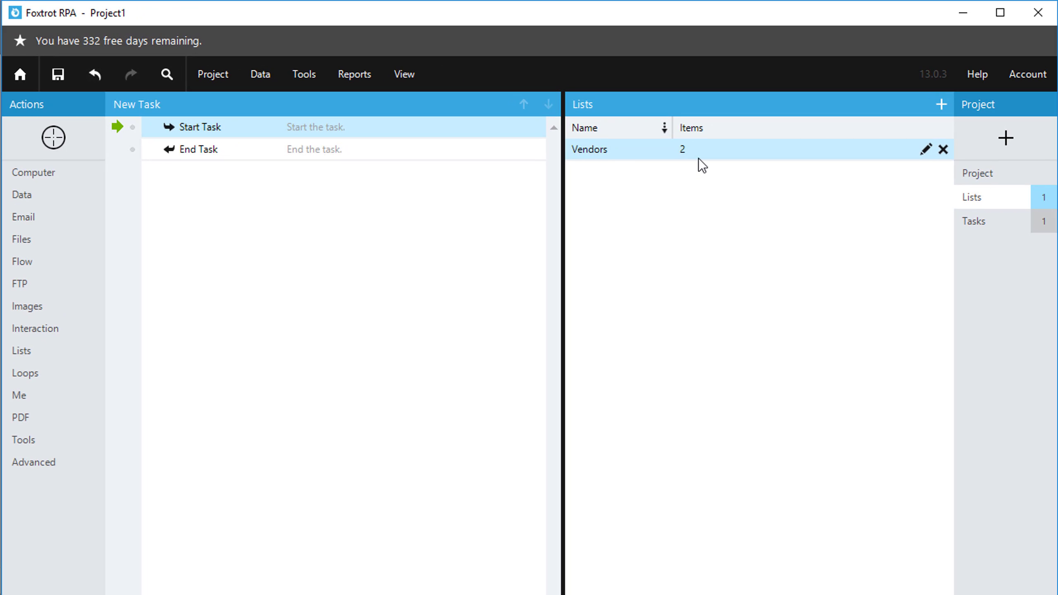
# - Start another project list and name it "Spanish Months"
pyautogui.click(1022, 146)
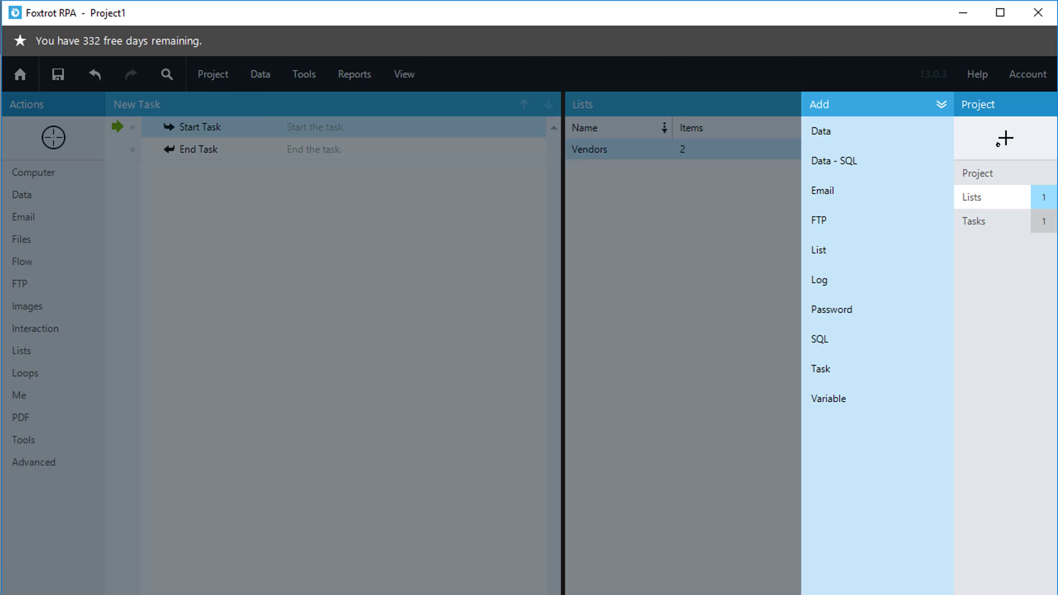
pyautogui.click(869, 256)
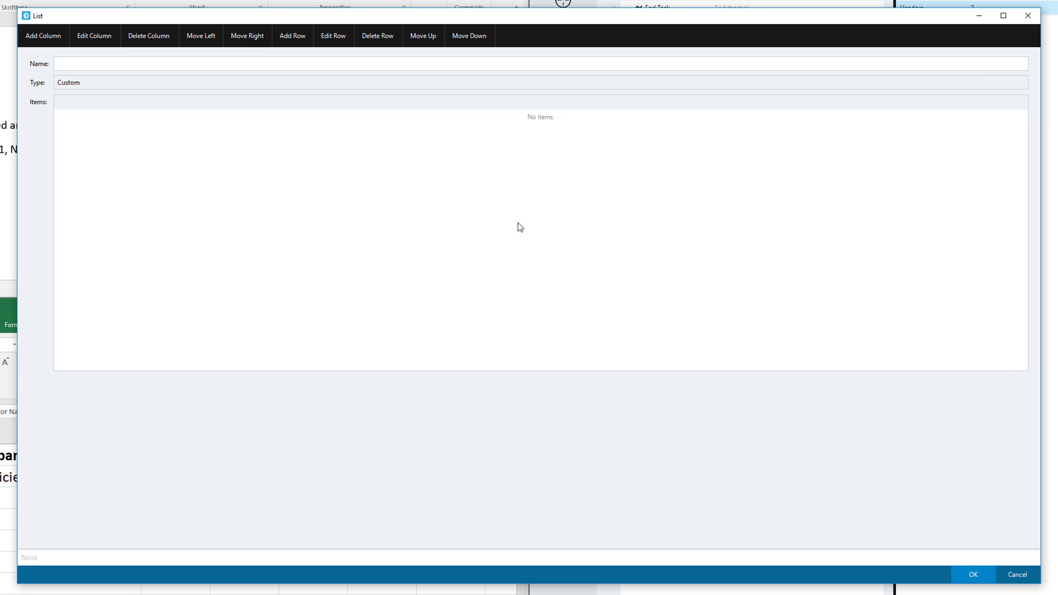
pyautogui.click(232, 65)
pyautogui.write('Span')
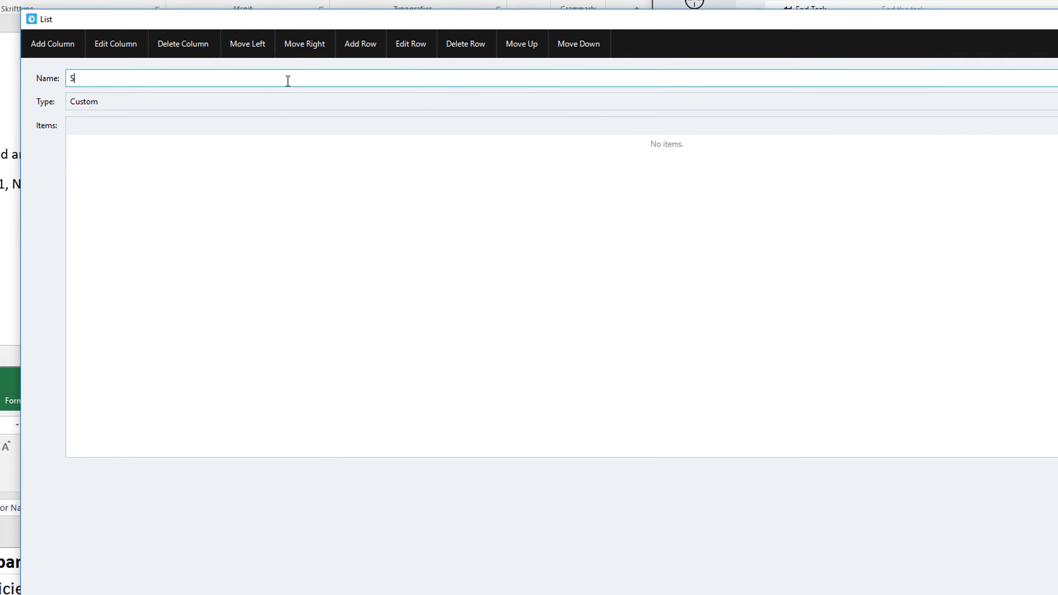
pyautogui.write('ish Months')
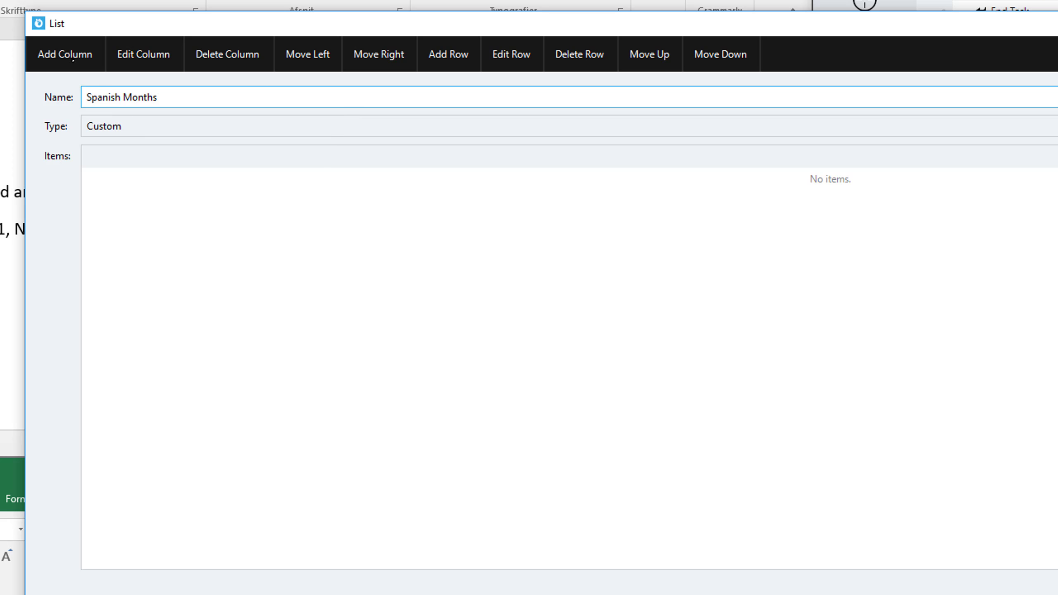
# - Add three columns to the Spanish Months list: "Spanish Name", "English Name" and "Danish Name"
pyautogui.click(70, 54)
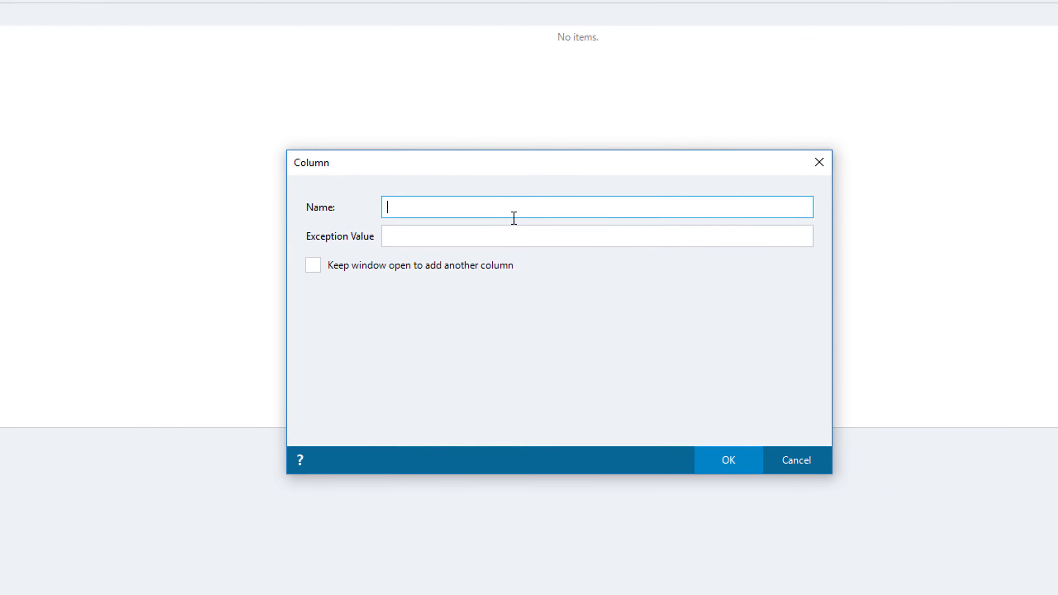
pyautogui.write('S')
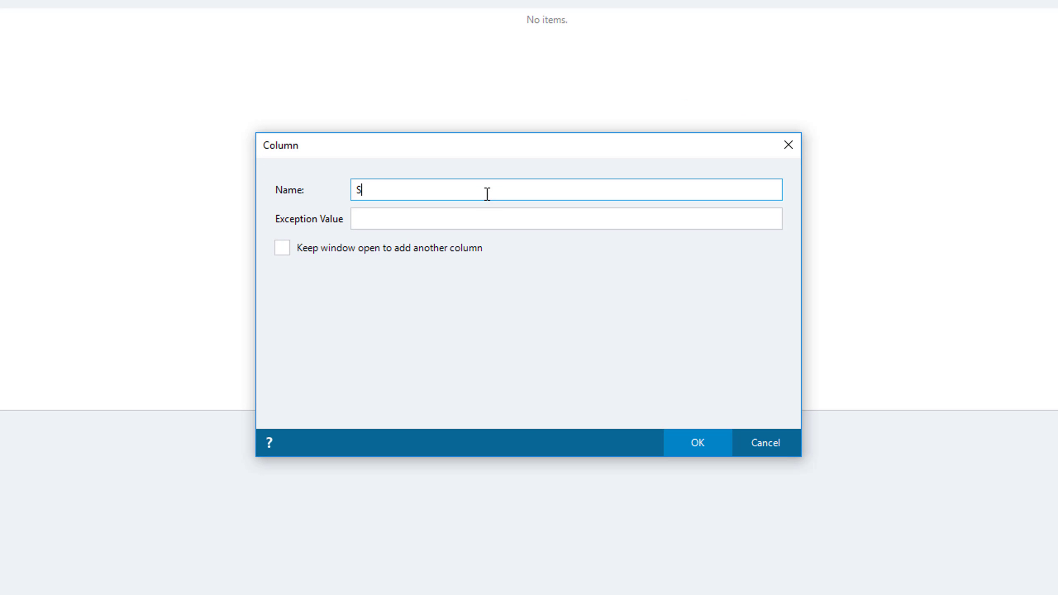
pyautogui.write('panish Name')
pyautogui.click(439, 243)
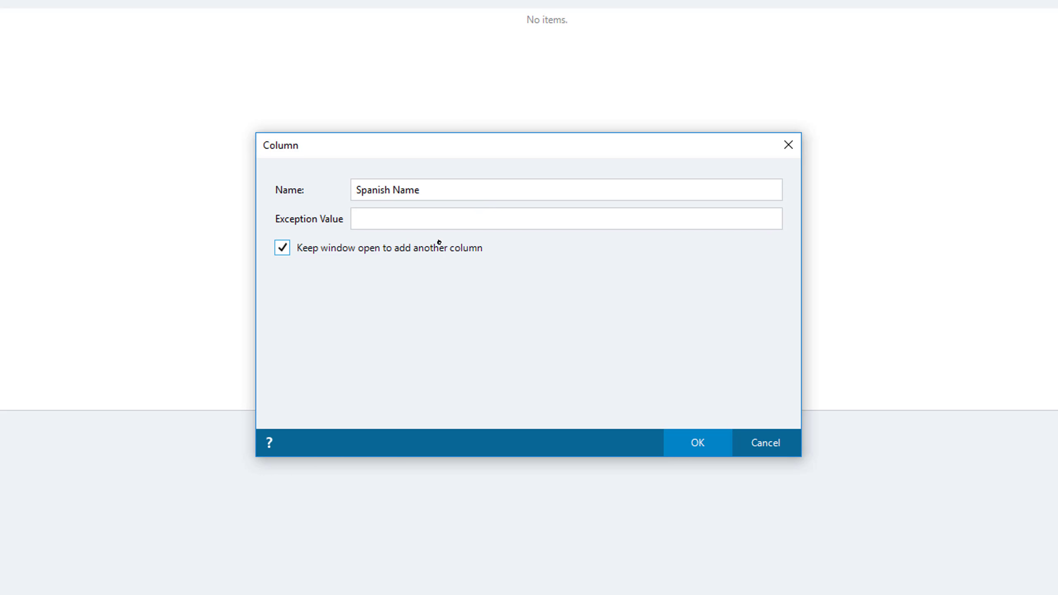
pyautogui.click(697, 434)
pyautogui.write('Eng')
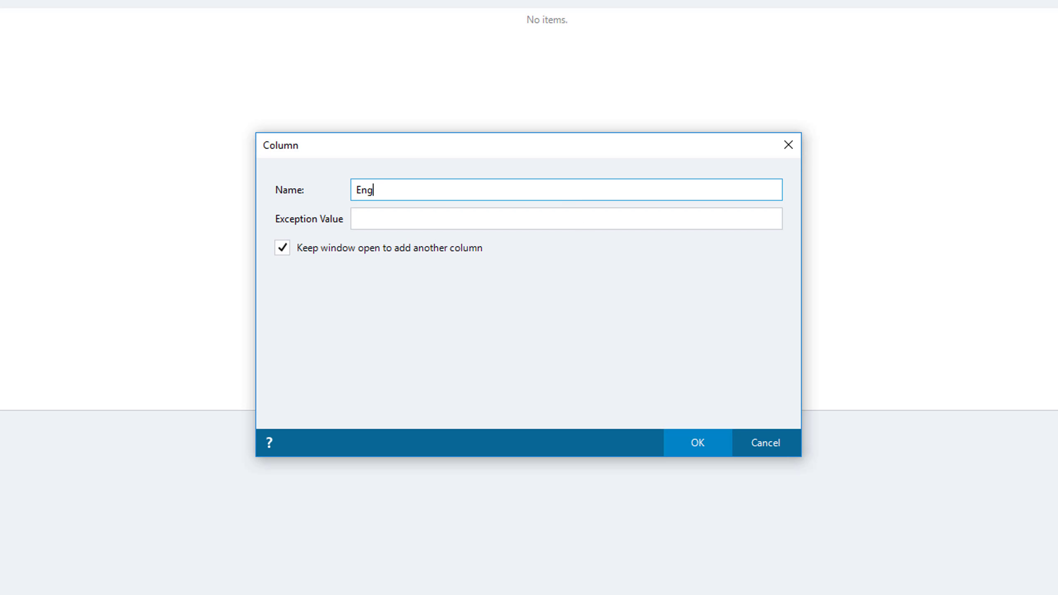
pyautogui.write('lish Name')
pyautogui.click(713, 442)
pyautogui.write('Danish Name')
pyautogui.click(445, 249)
pyautogui.click(711, 444)
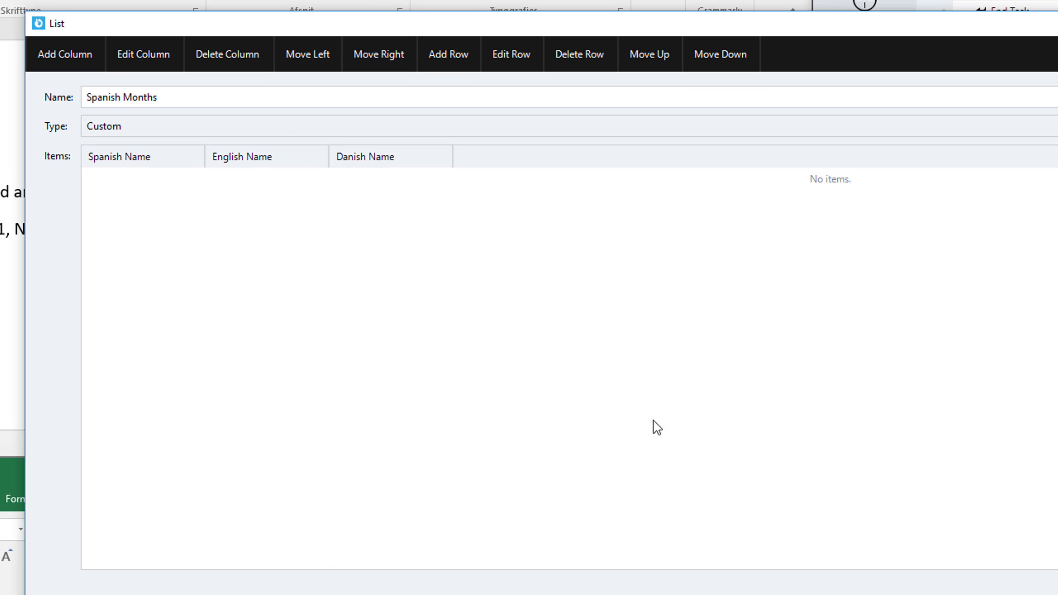
# - Add a row with Spanish name "Diciembre", English name "December" and Danish name "December", and save the Spanish Months list
pyautogui.click(447, 54)
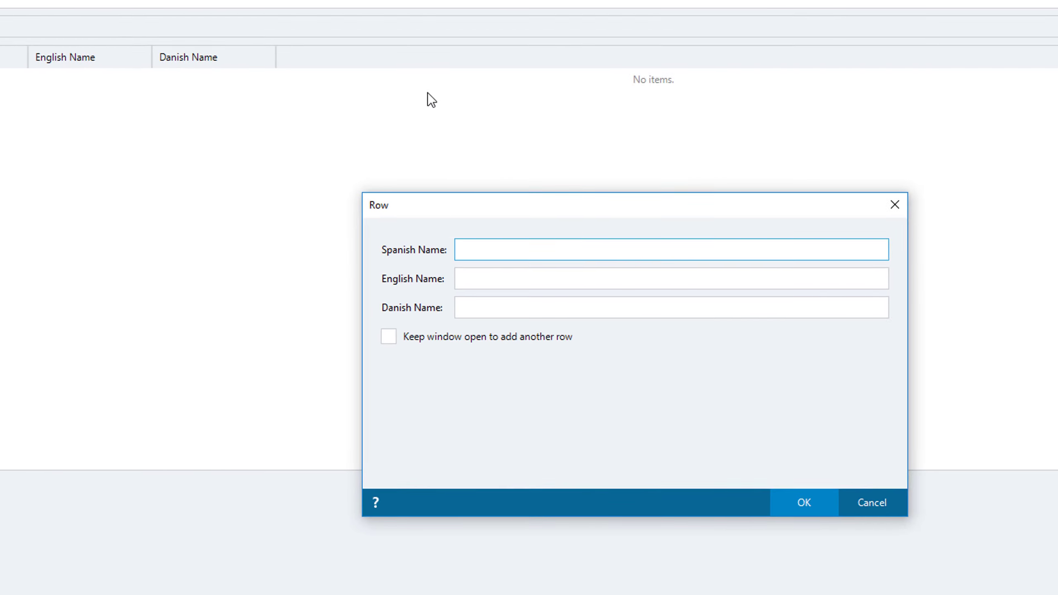
pyautogui.write('Dicie')
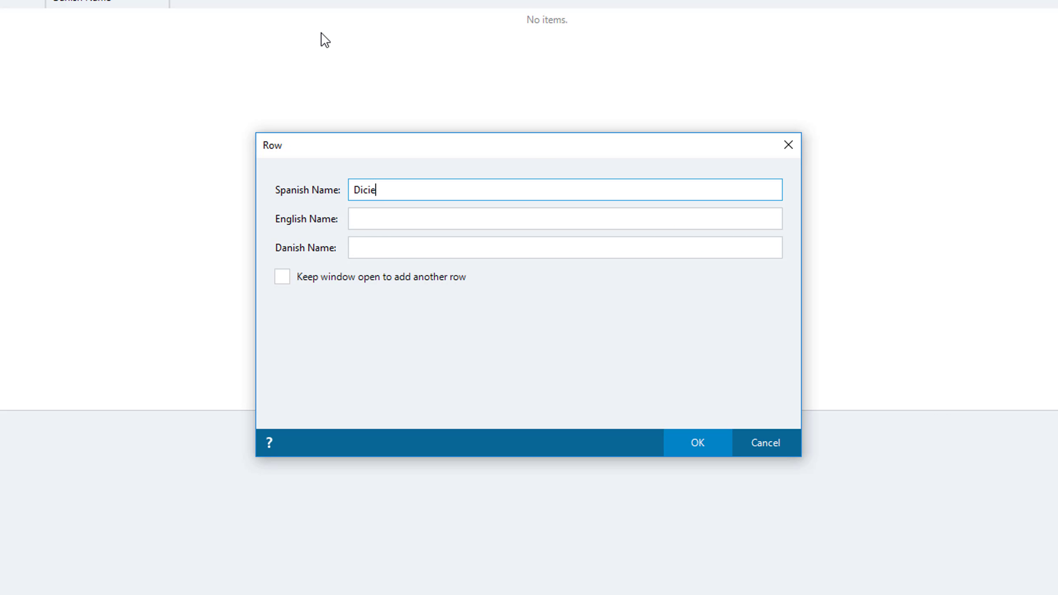
pyautogui.write('mbre')
pyautogui.press('Tab')
pyautogui.write('D')
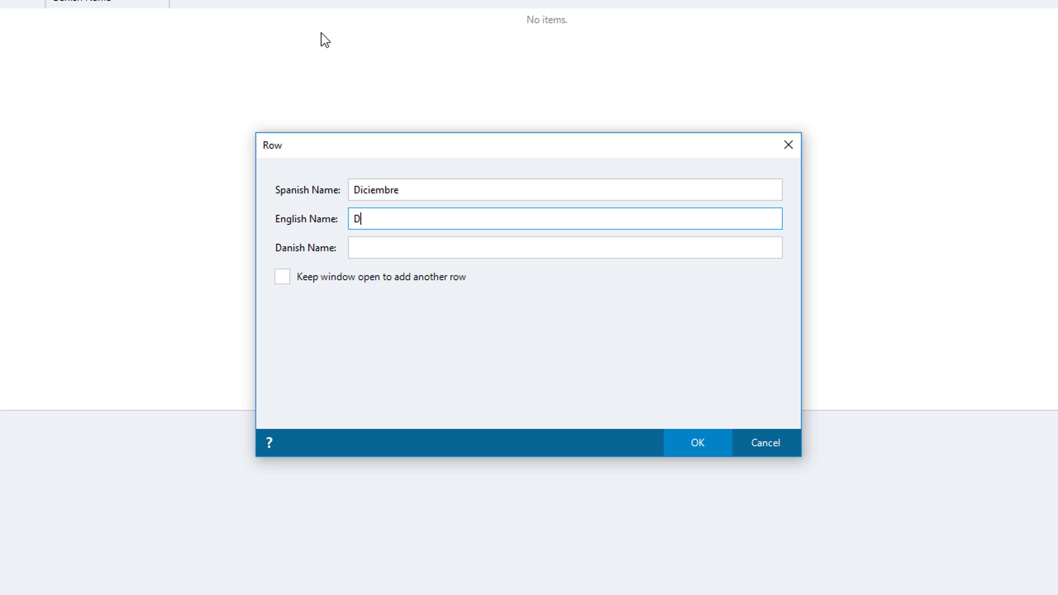
pyautogui.write('ecember')
pyautogui.press('Tab')
pyautogui.write('December')
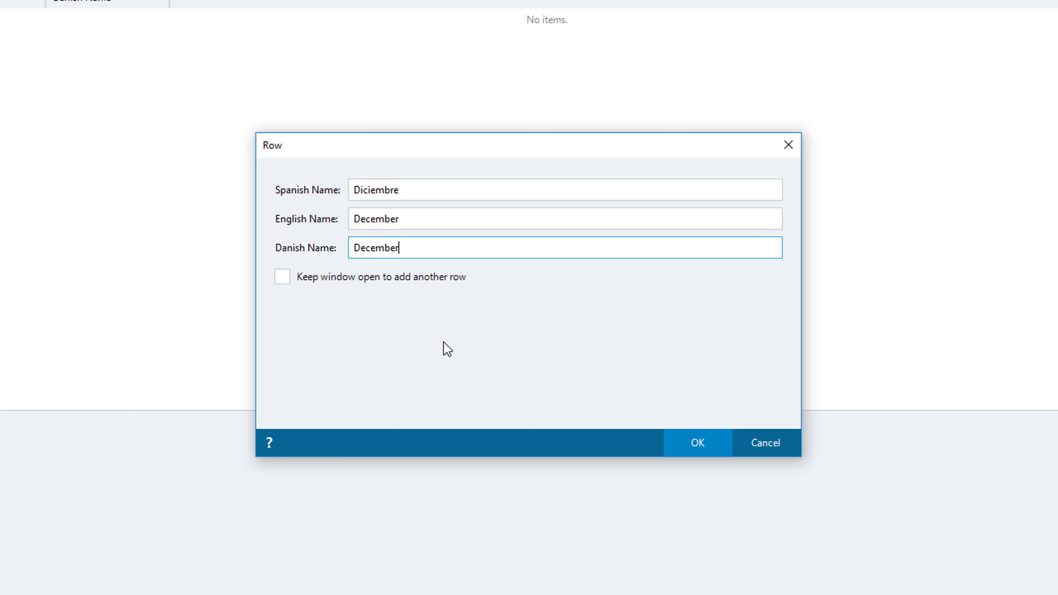
pyautogui.click(673, 442)
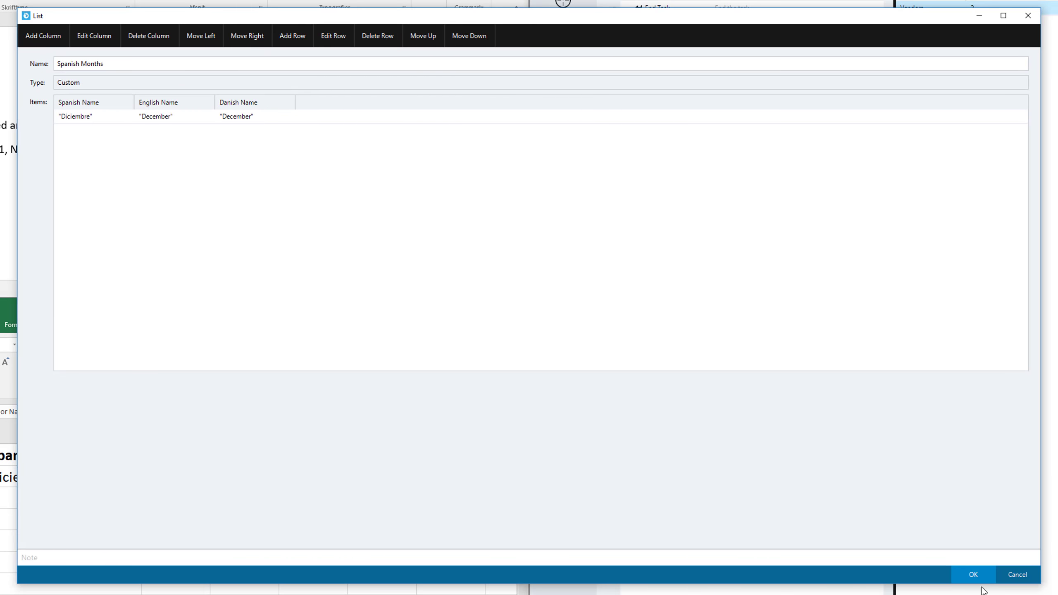
pyautogui.click(974, 576)
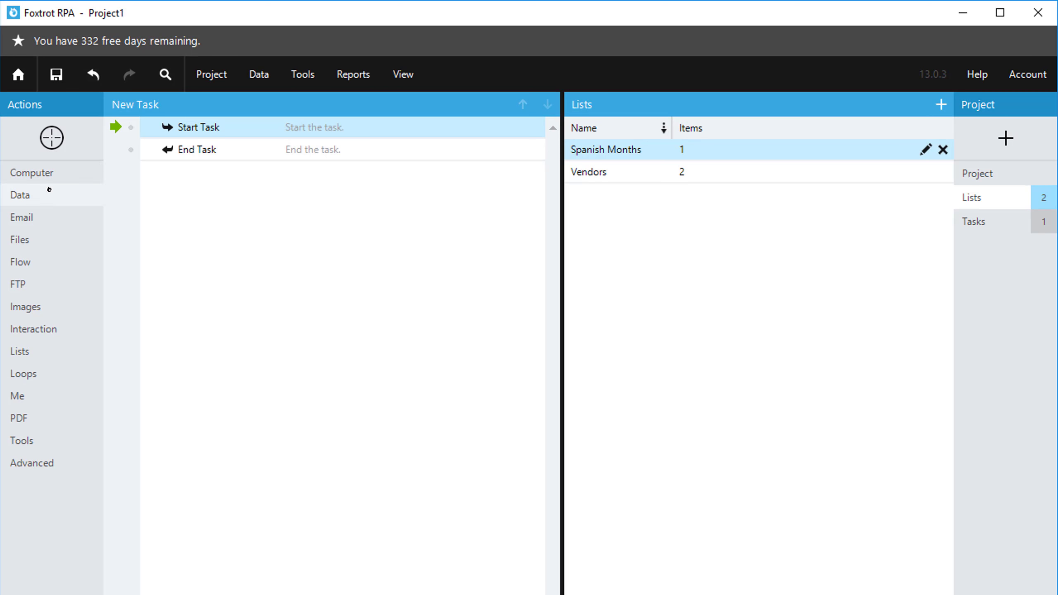
# - Add a Create Variable action for "Vendor Name" with the note "Create a variable to retrieve the vendor name from the Excel spreadsheet"
pyautogui.click(60, 195)
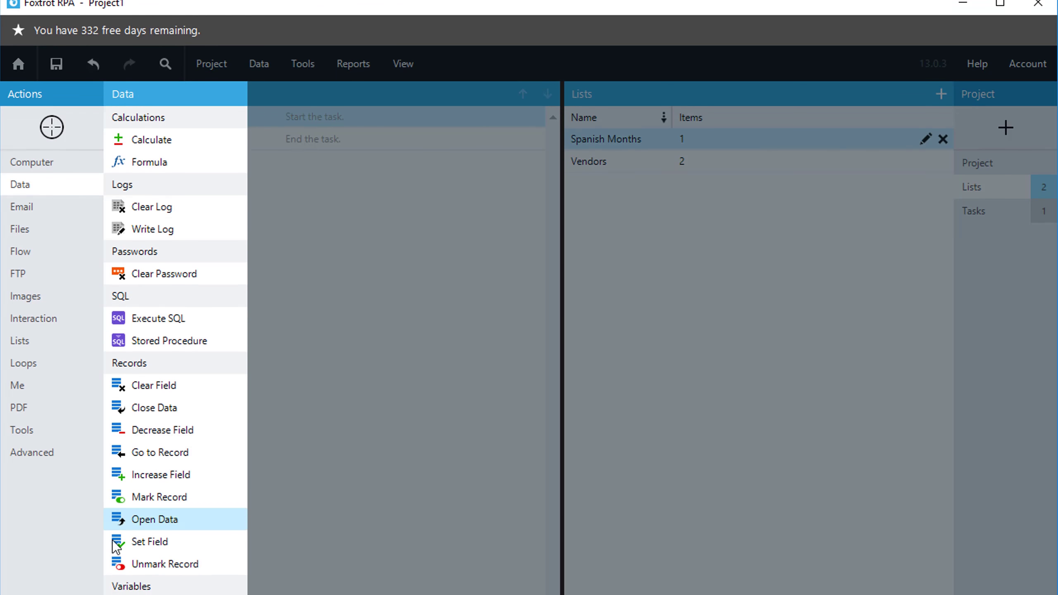
pyautogui.click(144, 343)
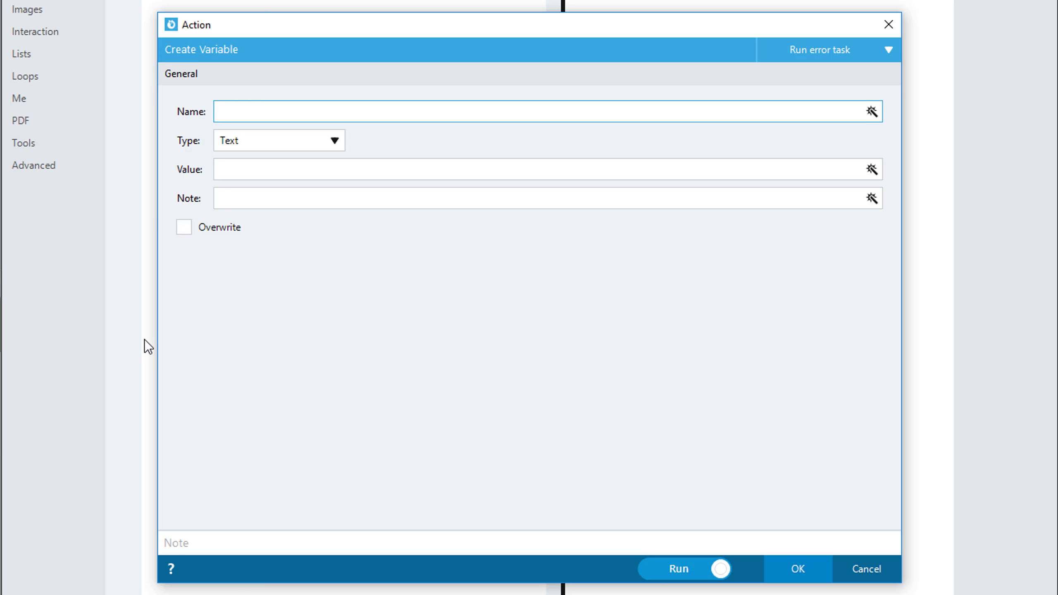
pyautogui.write('Vendor Name')
pyautogui.click(257, 541)
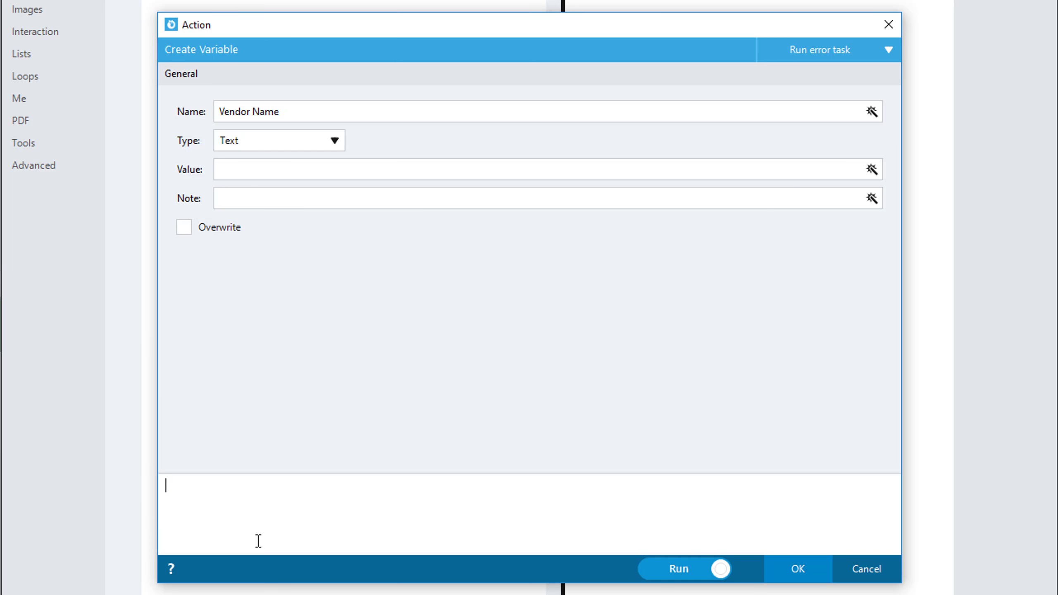
pyautogui.write('Create a variable to re')
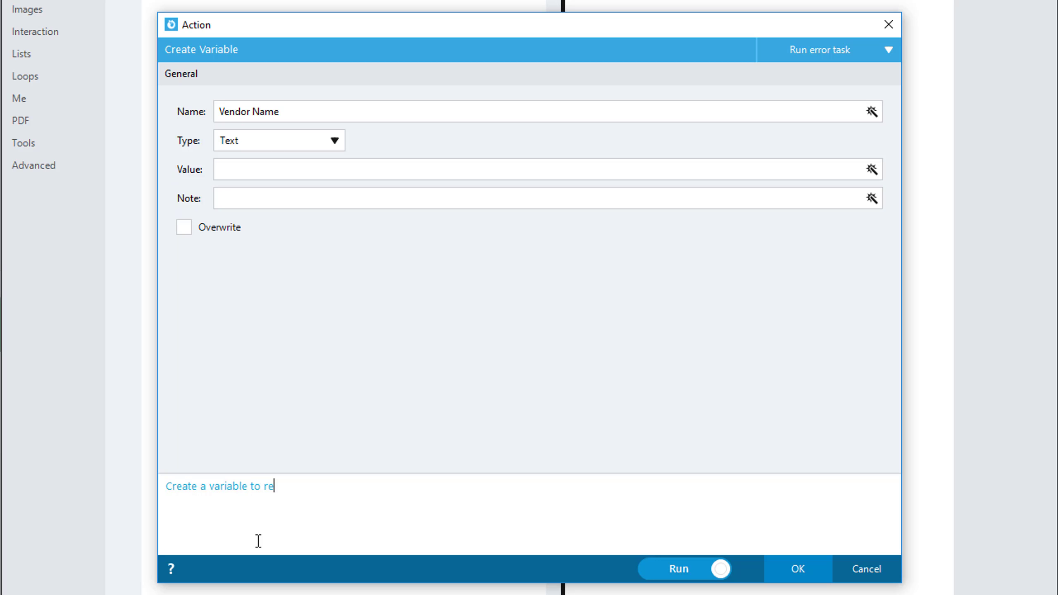
pyautogui.write('trieve the vendor name from the')
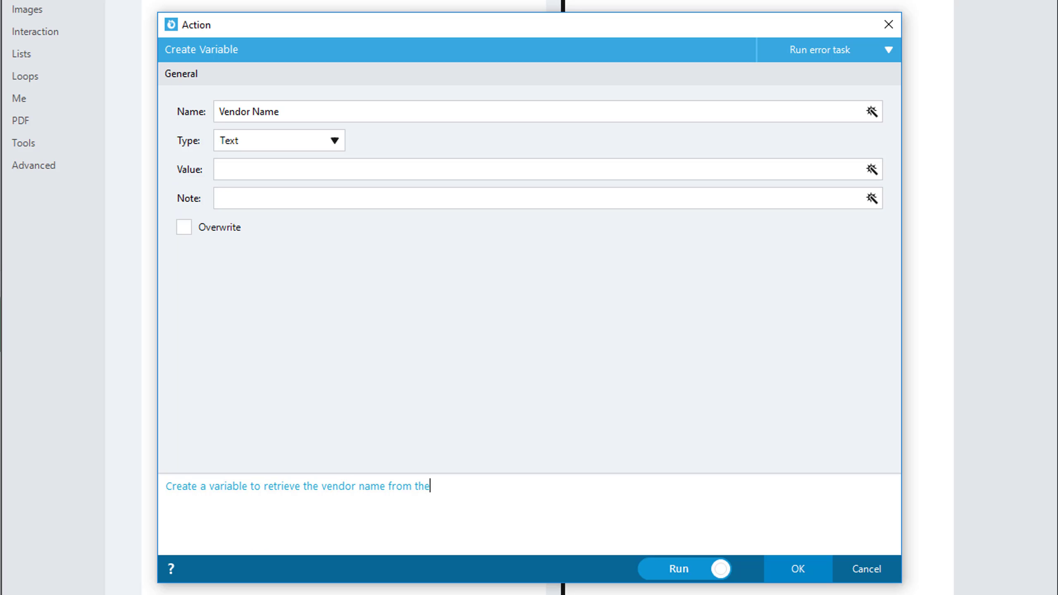
pyautogui.write(' Excel spreadshee')
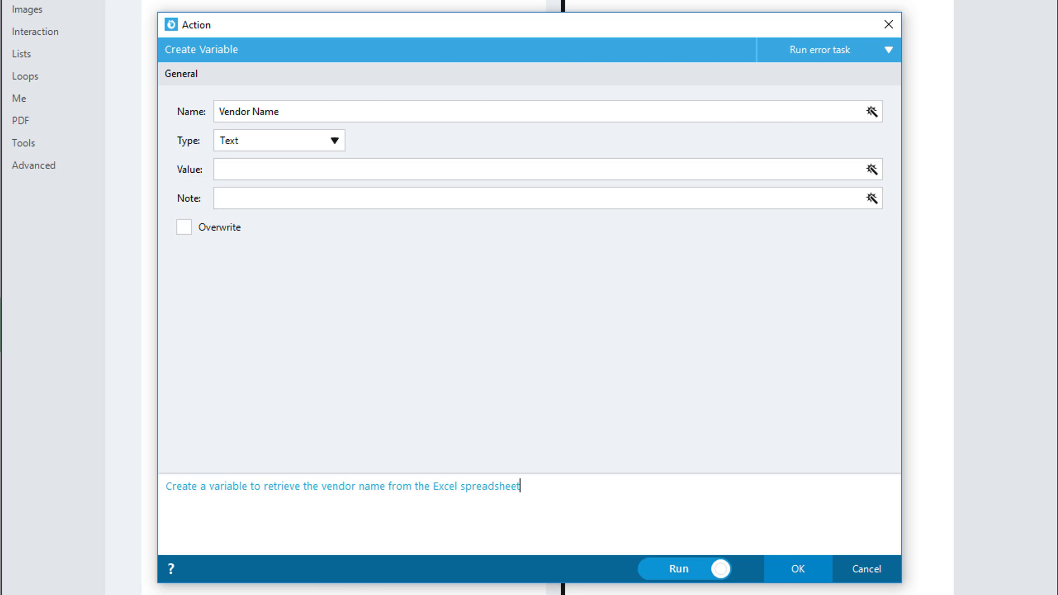
pyautogui.write('t')
pyautogui.click(779, 569)
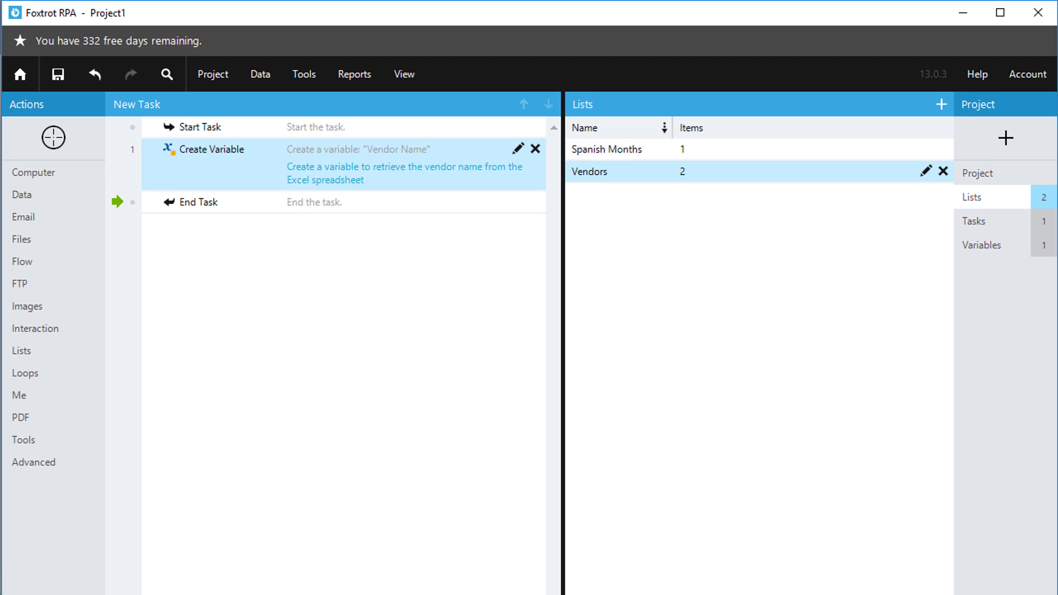
# - Duplicate the Create Variable action for "Vendor Name" within the task
pyautogui.rightClick(235, 170)
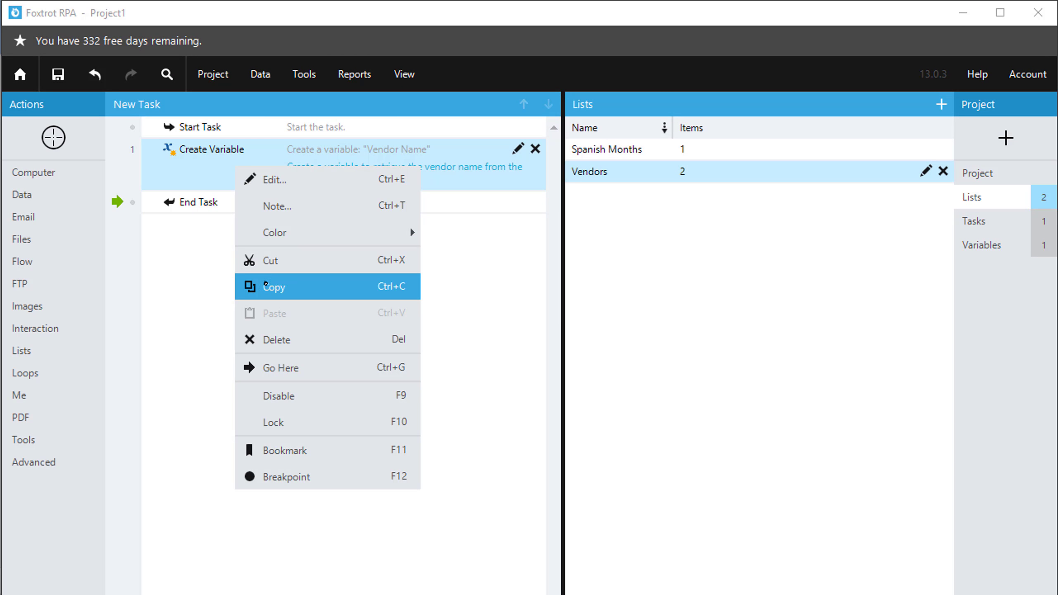
pyautogui.click(300, 286)
pyautogui.rightClick(217, 164)
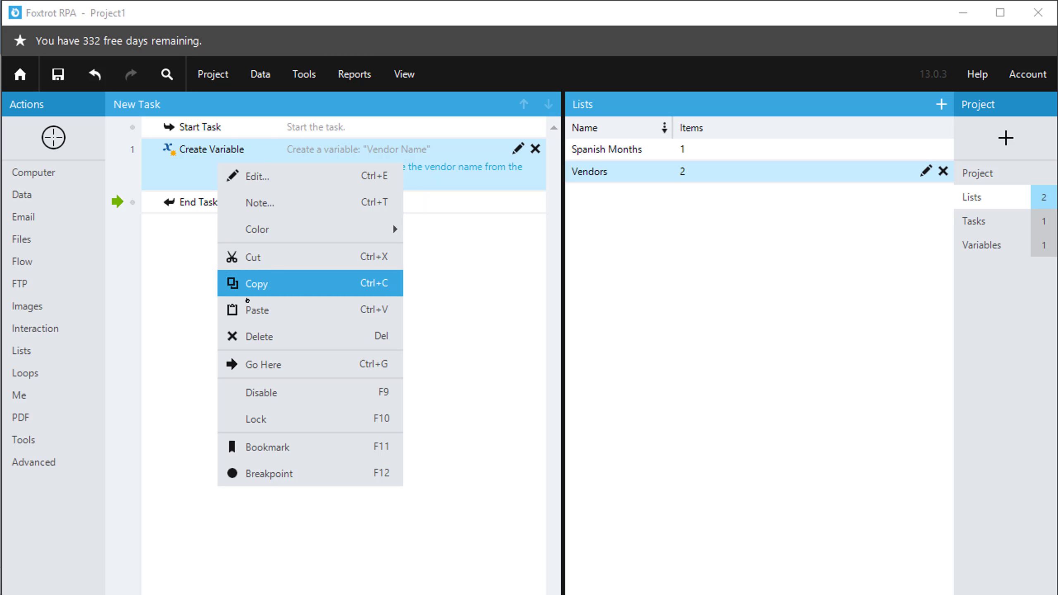
pyautogui.click(249, 312)
# - Change the variable name in the duplicated Create Variable action to "Month Name"
pyautogui.rightClick(248, 231)
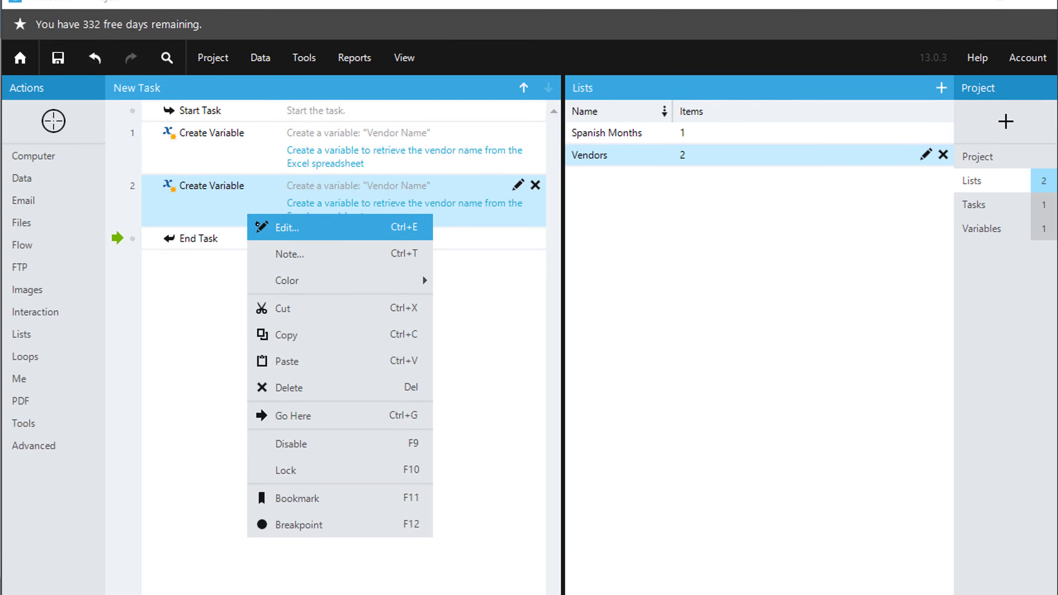
pyautogui.click(258, 242)
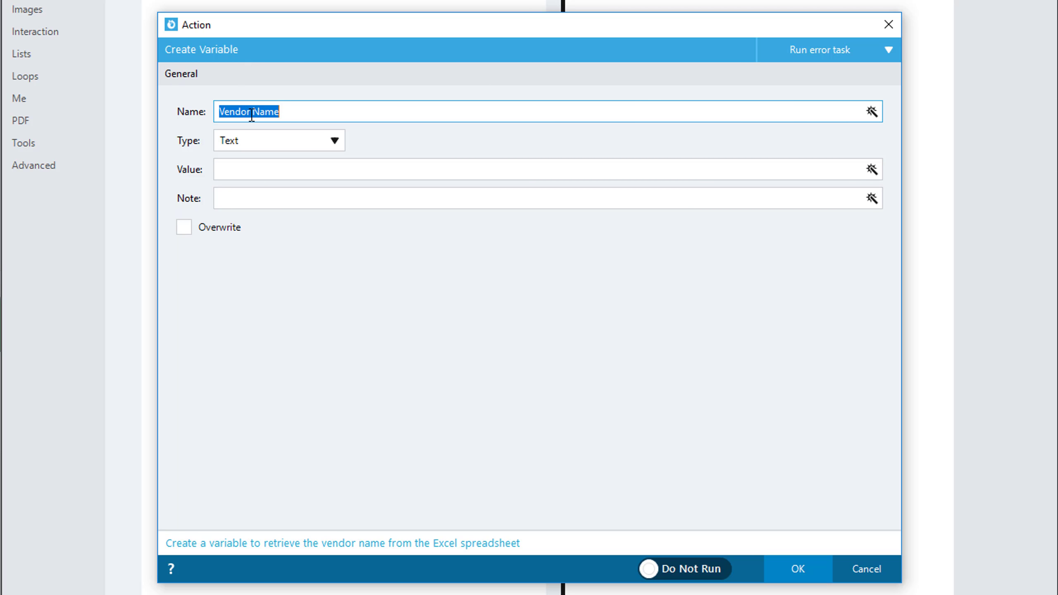
pyautogui.moveTo(254, 115); pyautogui.dragTo(187, 126)
pyautogui.write('Month')
# - Reword the action's note to "Create a variable to retrieve the month name from the Excel spreadsheet" and save it set to Run
pyautogui.click(307, 533)
pyautogui.click(354, 494)
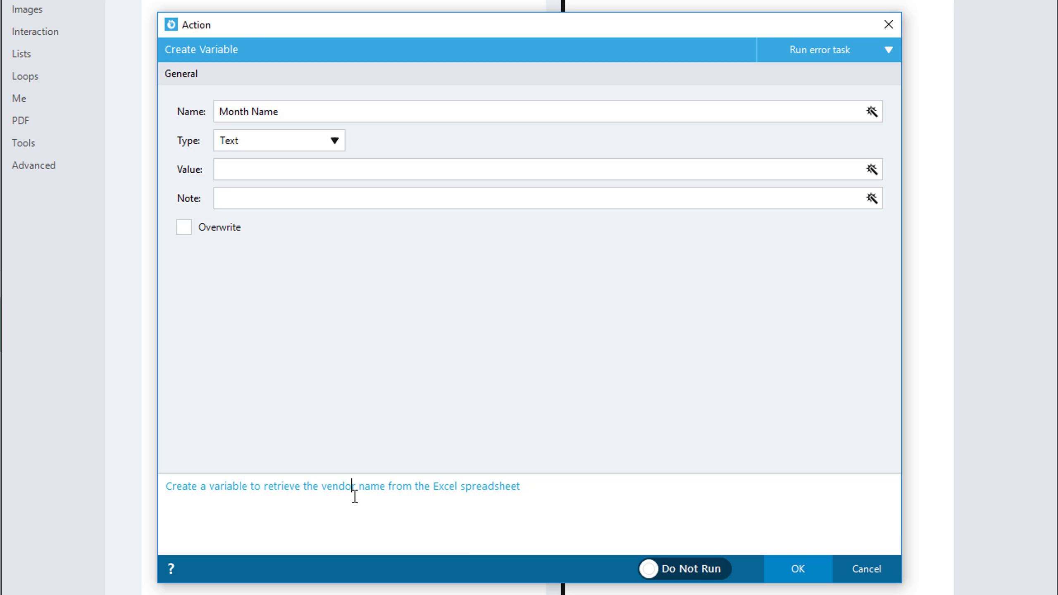
pyautogui.press('BackSpace')
pyautogui.press('BackSpace')
pyautogui.press('BackSpace')
pyautogui.press('BackSpace')
pyautogui.press('BackSpace')
pyautogui.press('BackSpace')
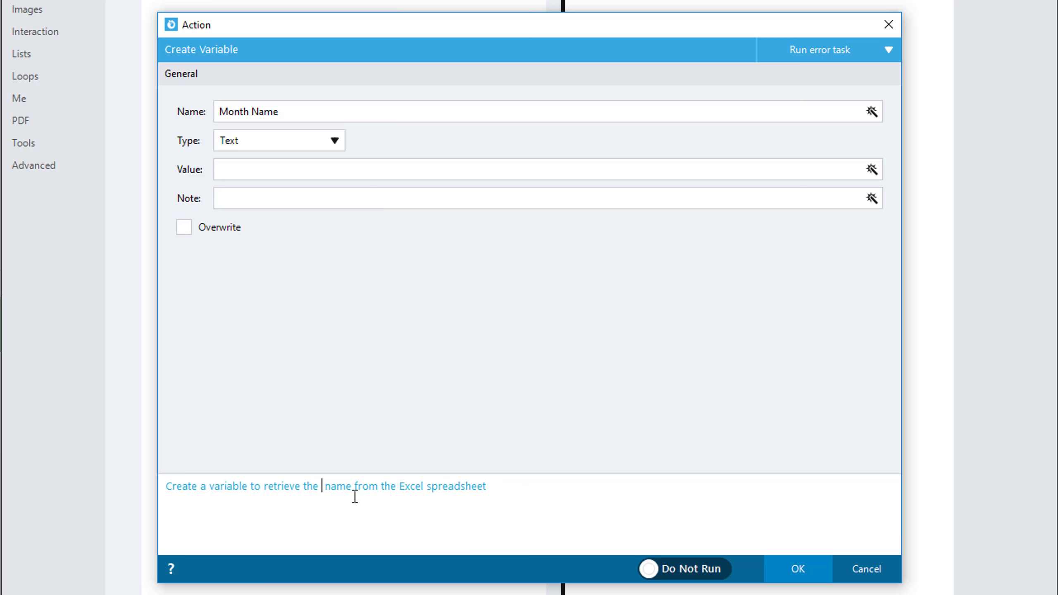
pyautogui.write('p')
pyautogui.press('BackSpace')
pyautogui.write('mp')
pyautogui.press('BackSpace')
pyautogui.write('onth')
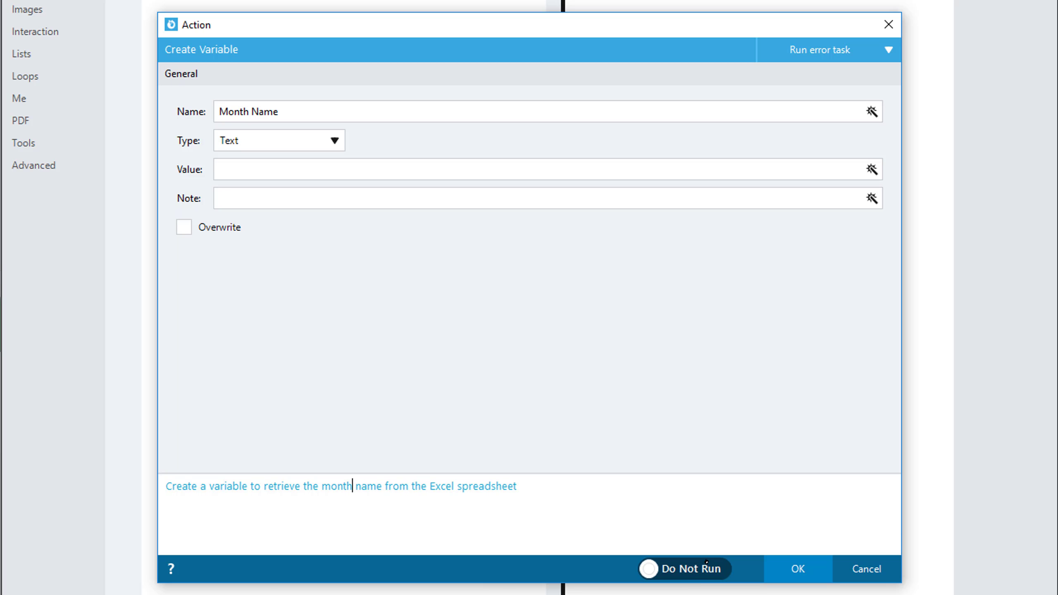
pyautogui.click(685, 569)
pyautogui.click(798, 568)
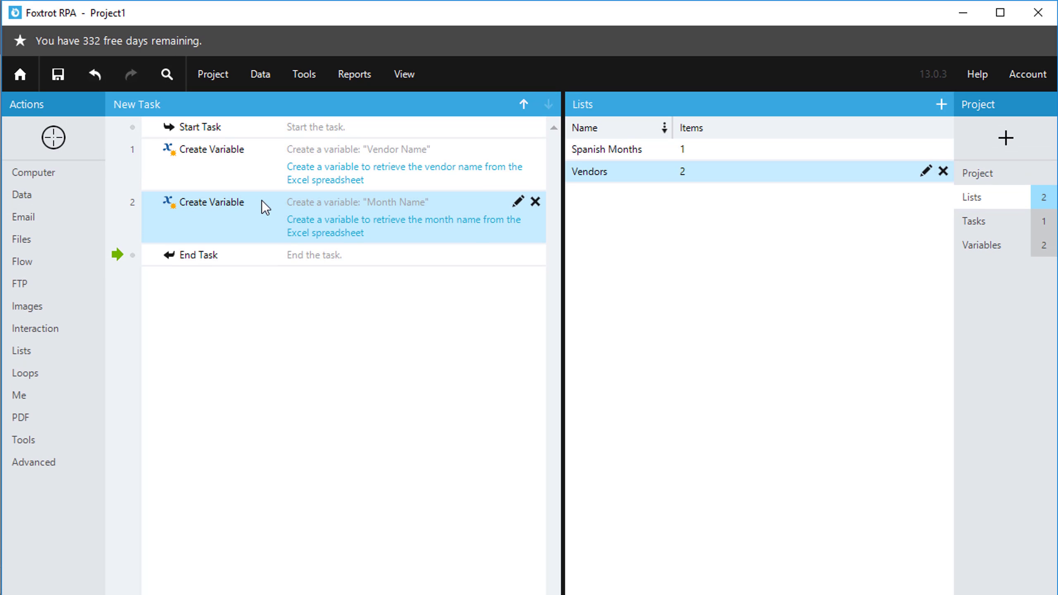
# - Target cell A2 in the Excel spreadsheet with a Get Value action that saves its text to the Vendor Name variable
pyautogui.click(93, 156)
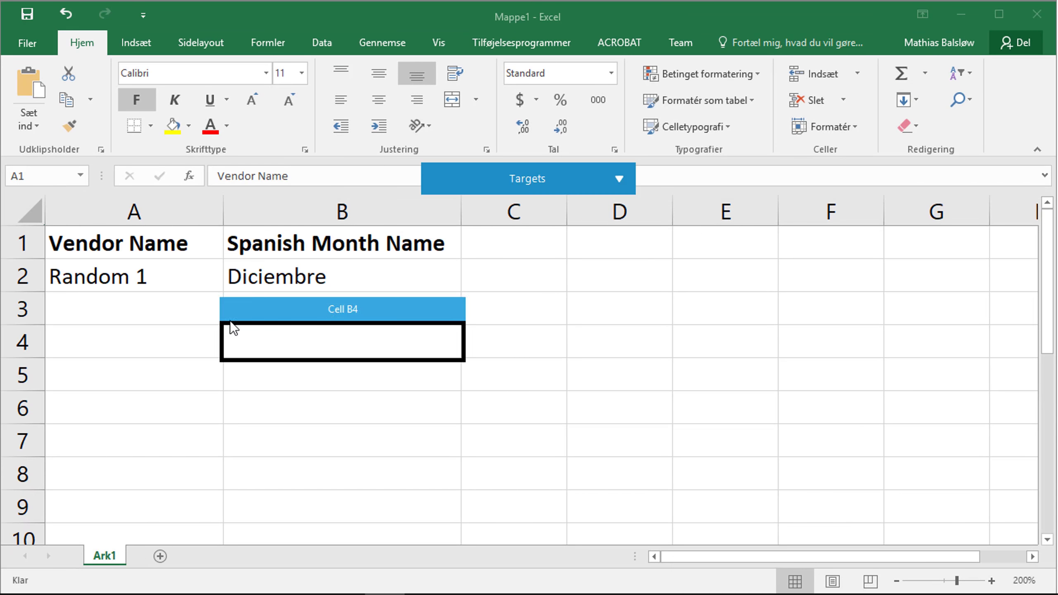
pyautogui.click(117, 275)
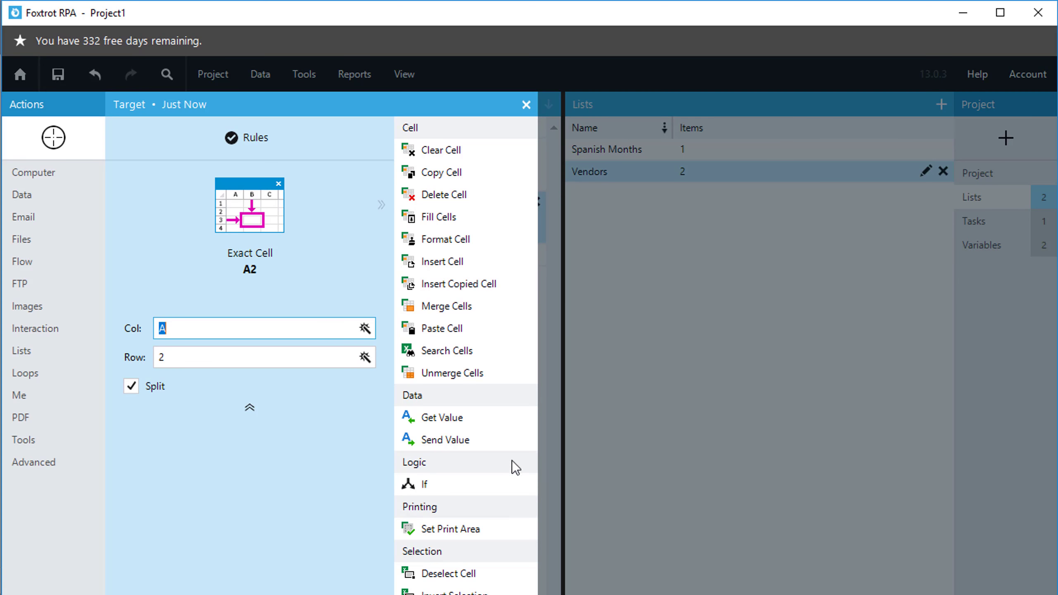
pyautogui.click(497, 415)
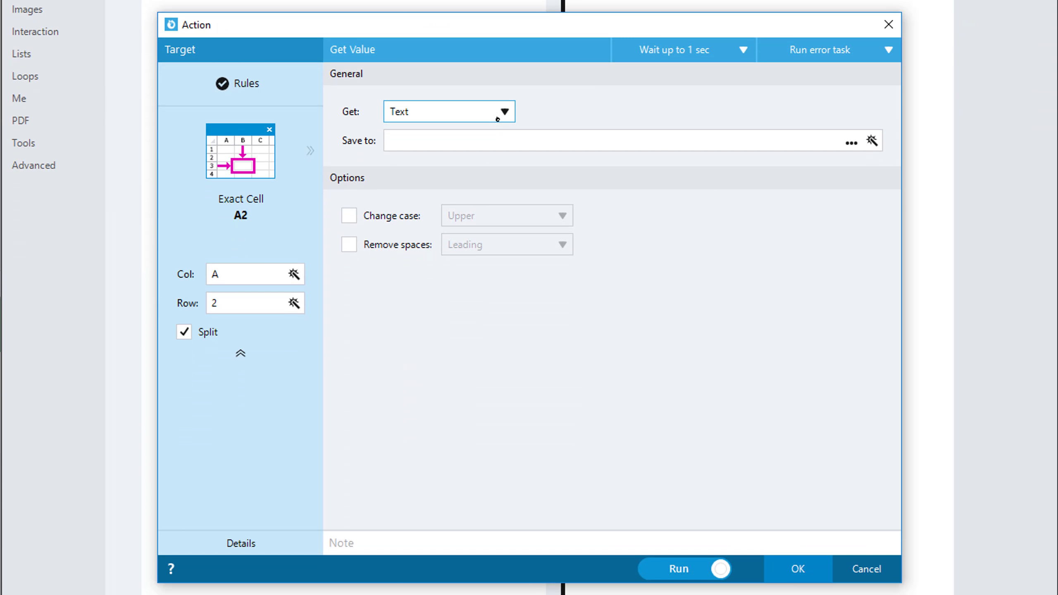
pyautogui.click(849, 143)
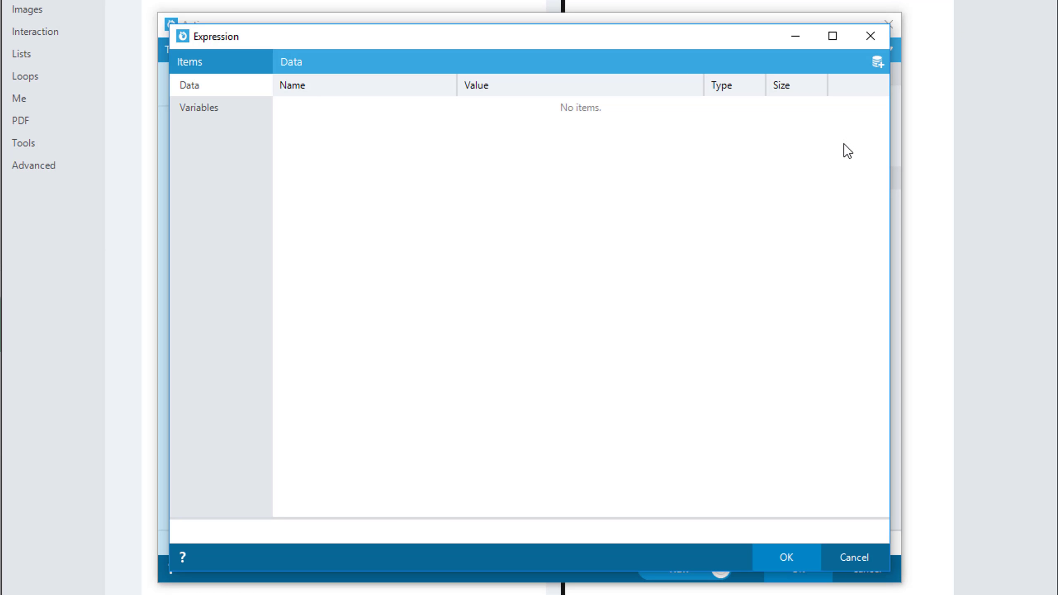
pyautogui.click(236, 107)
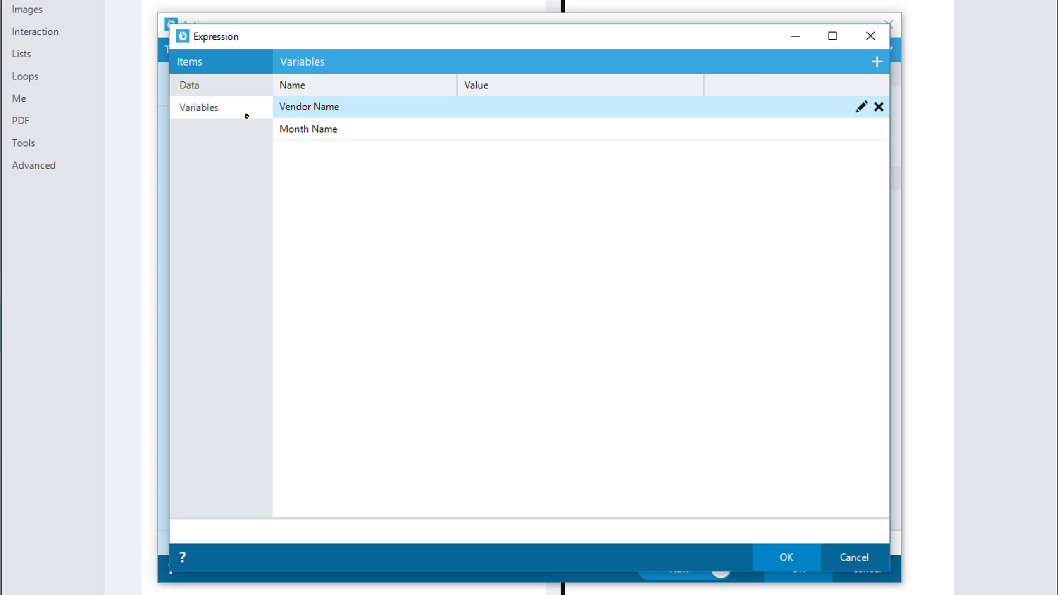
pyautogui.doubleClick(367, 109)
pyautogui.click(773, 554)
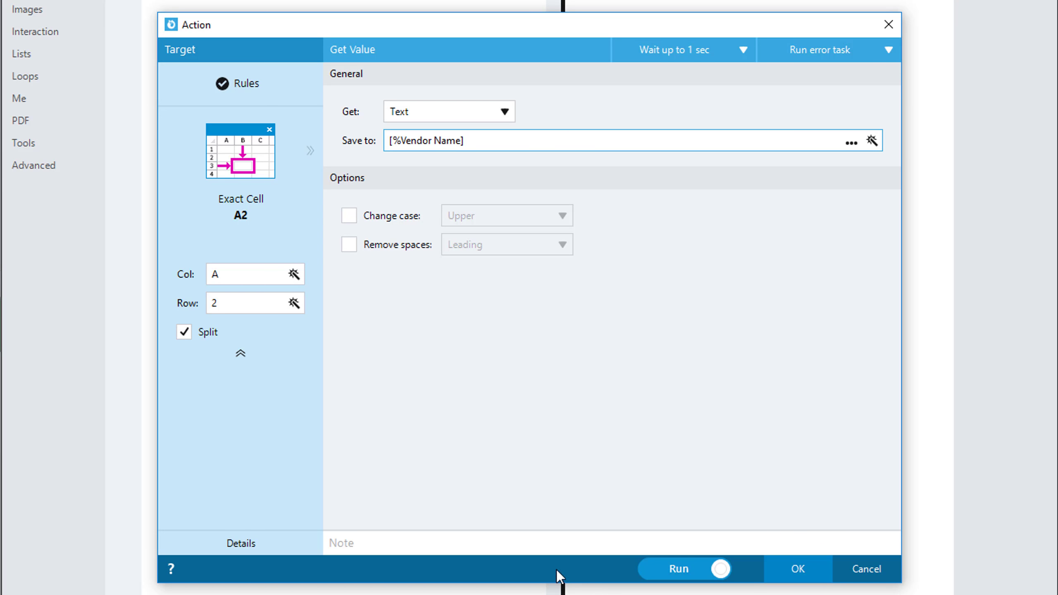
# - Add the note "Retrieve the vendor name" to the Get Value action and save it
pyautogui.click(500, 542)
pyautogui.write('Retrieve the ')
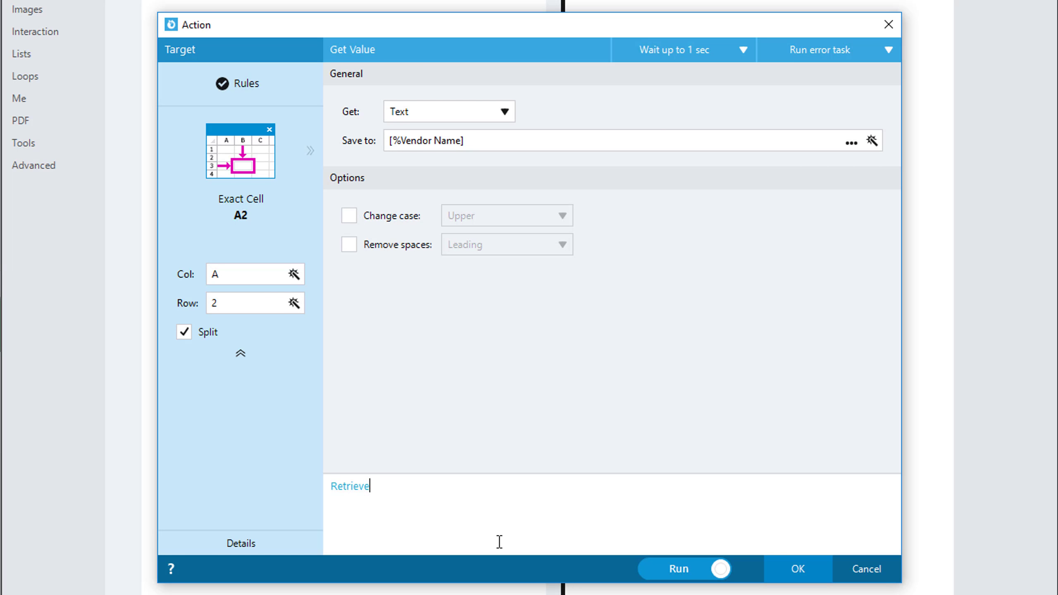
pyautogui.write('vendor name')
pyautogui.click(797, 580)
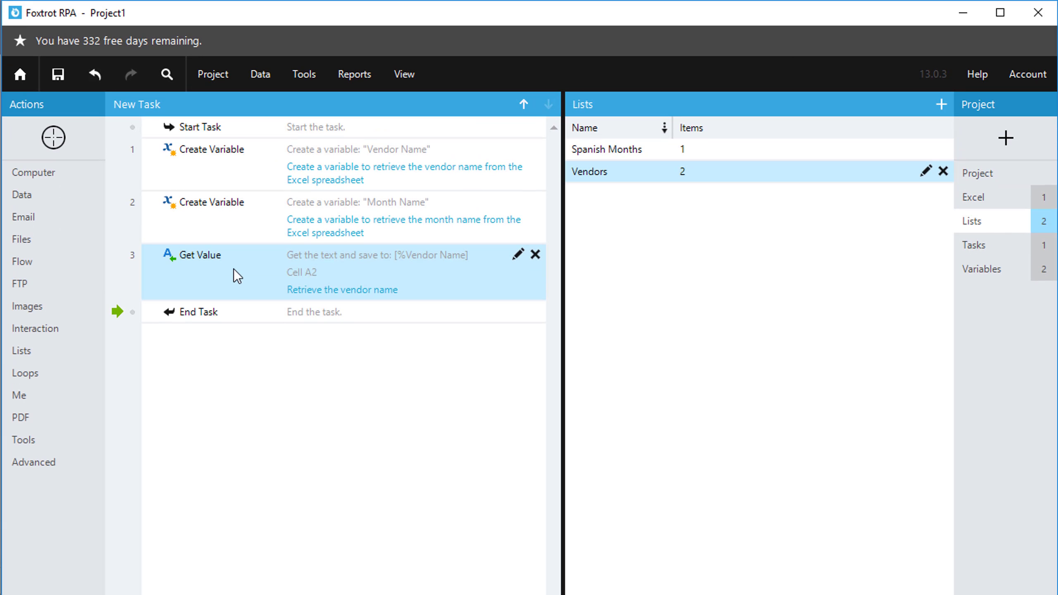
# - Duplicate the Get Value action and set the copy's target column to B
pyautogui.hotkey('ctrl', 'v')
pyautogui.rightClick(263, 328)
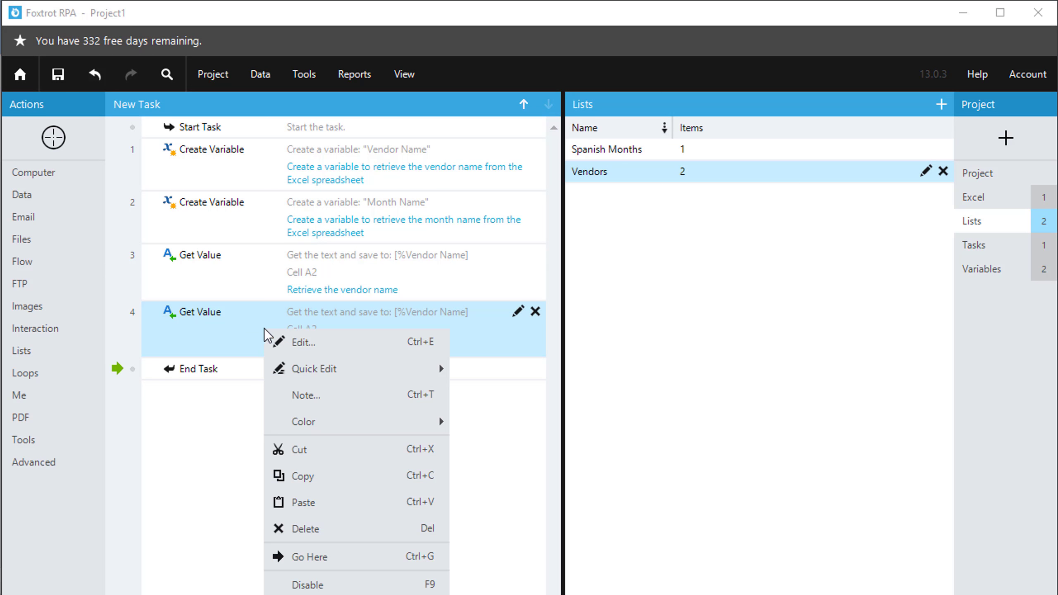
pyautogui.click(277, 340)
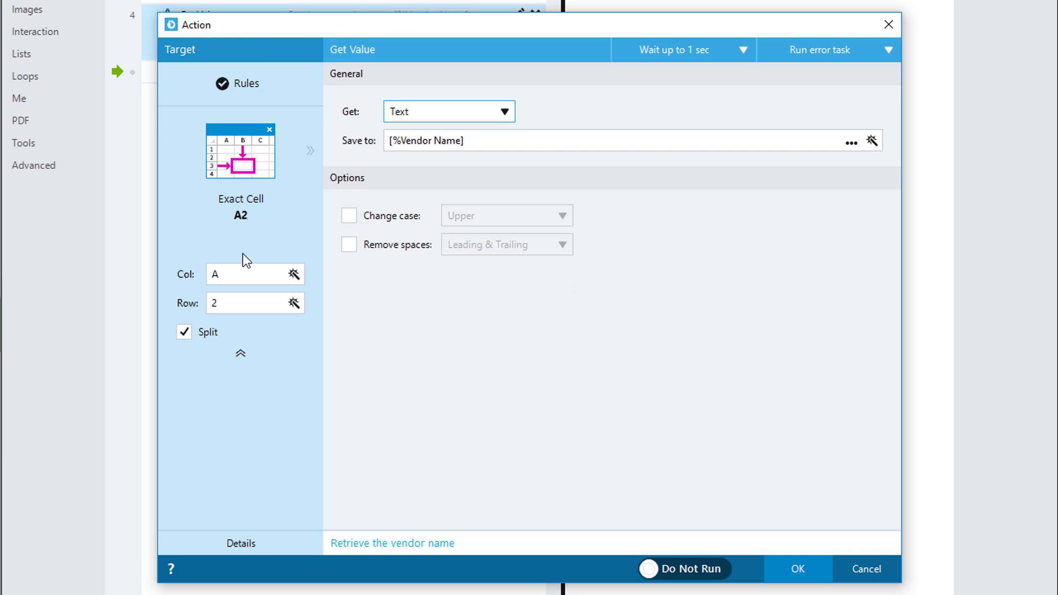
pyautogui.click(234, 283)
pyautogui.write('B')
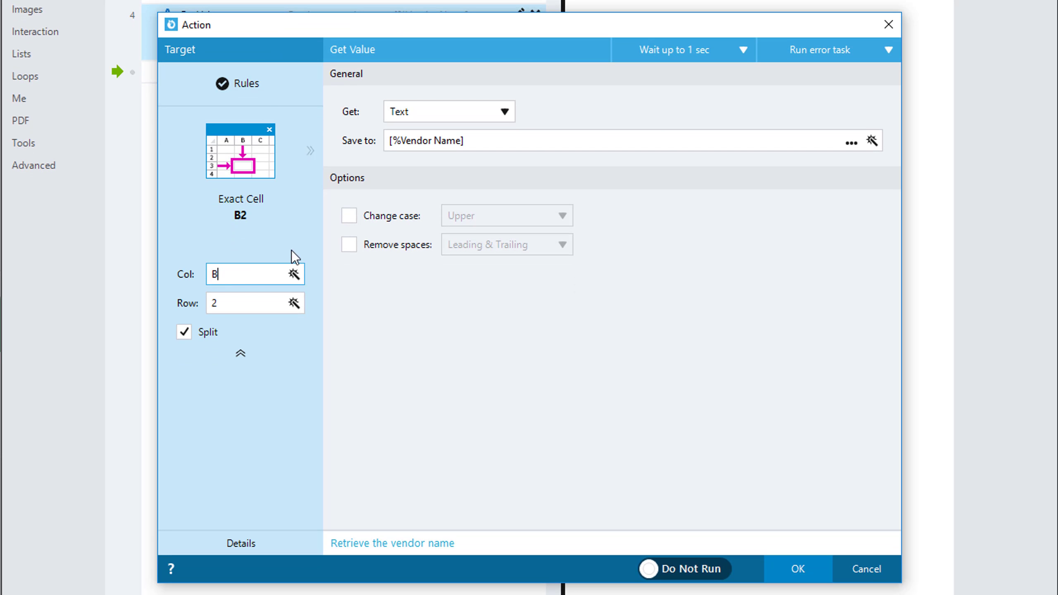
# - Make the duplicated Get Value action save its text to [%Month Name]
pyautogui.click(432, 140)
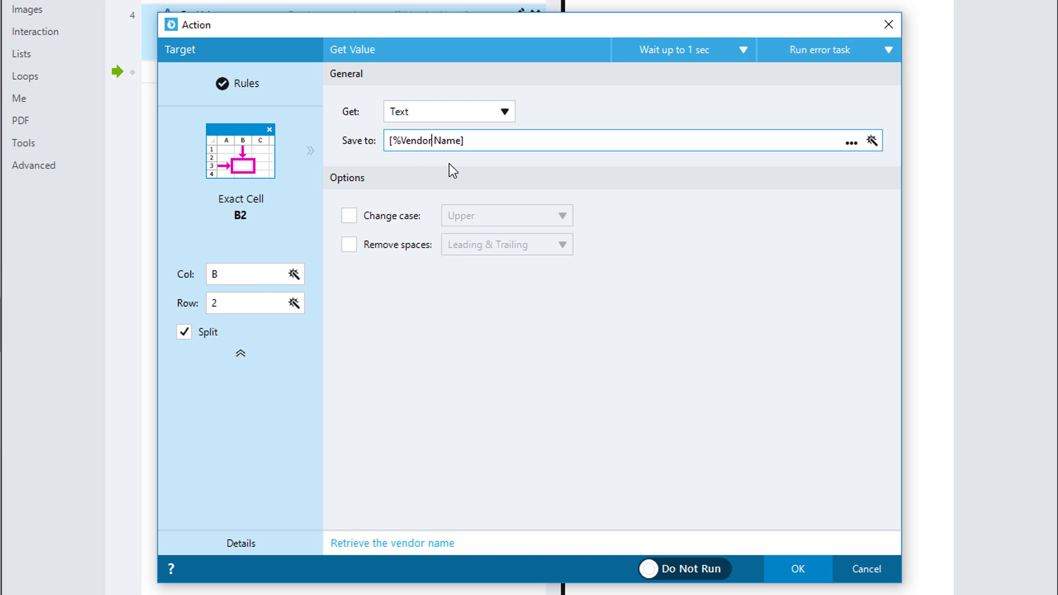
pyautogui.press('BackSpace')
pyautogui.press('BackSpace')
pyautogui.press('BackSpace')
pyautogui.press('BackSpace')
pyautogui.press('BackSpace')
pyautogui.press('BackSpace')
pyautogui.write('Month')
# - Change the duplicated Get Value action's note to "Retrieve the month name" and save it set to Run
pyautogui.click(417, 542)
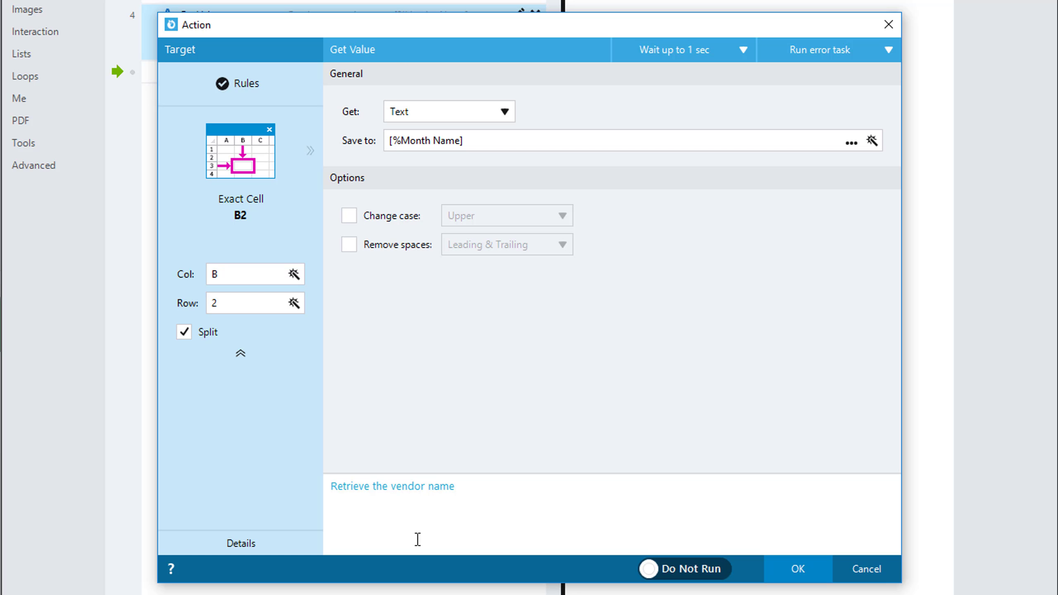
pyautogui.press('BackSpace')
pyautogui.press('BackSpace')
pyautogui.press('BackSpace')
pyautogui.press('BackSpace')
pyautogui.press('BackSpace')
pyautogui.press('BackSpace')
pyautogui.write('month')
pyautogui.click(673, 565)
pyautogui.click(798, 568)
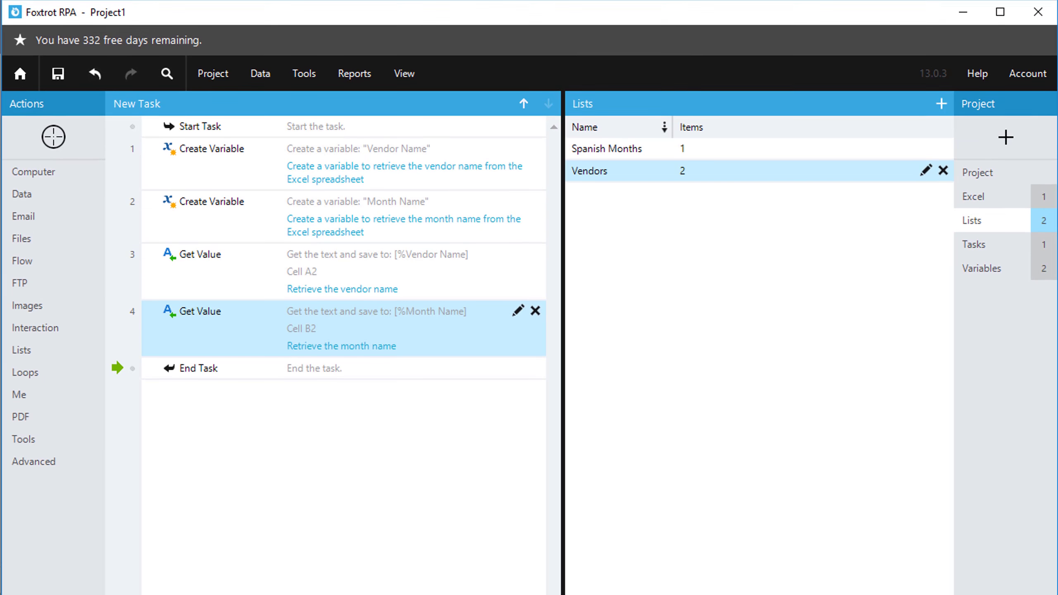
# - Display the project variables with their values readable, and start a Send Value action targeting the Word document's text area
pyautogui.click(1004, 267)
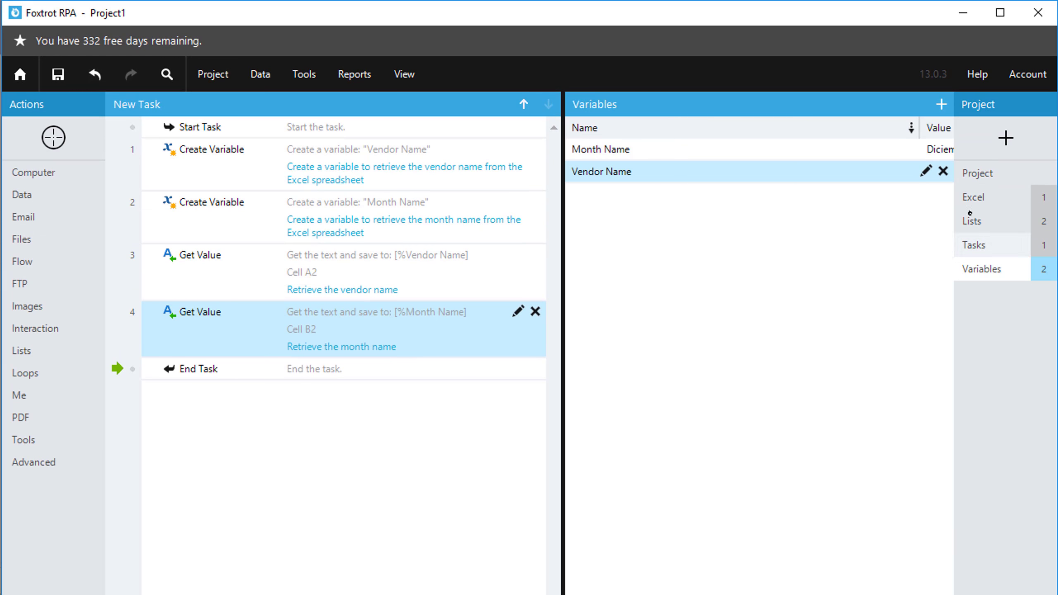
pyautogui.moveTo(922, 130); pyautogui.dragTo(657, 108)
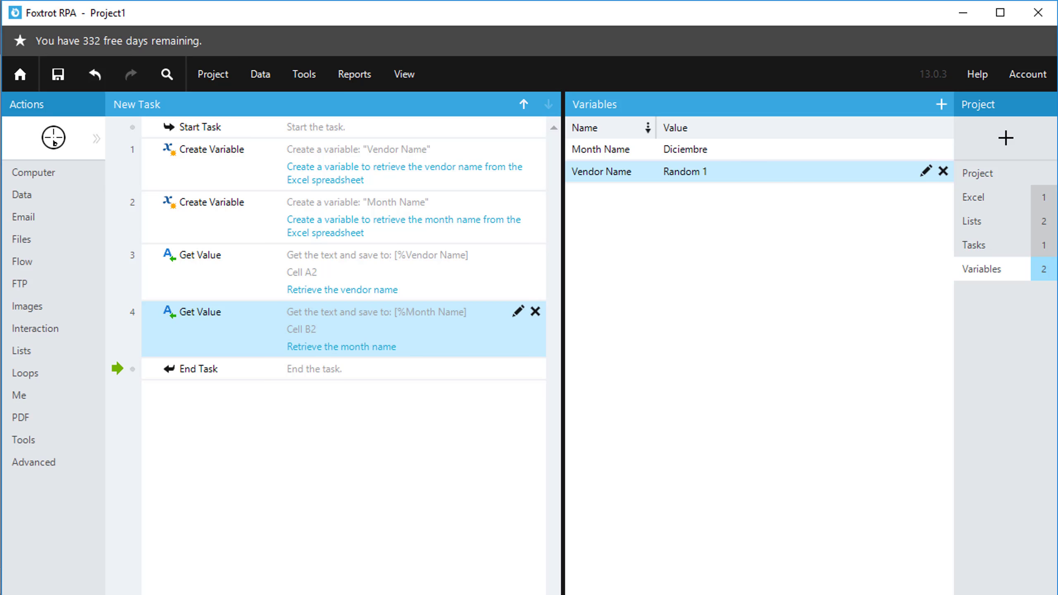
pyautogui.click(54, 141)
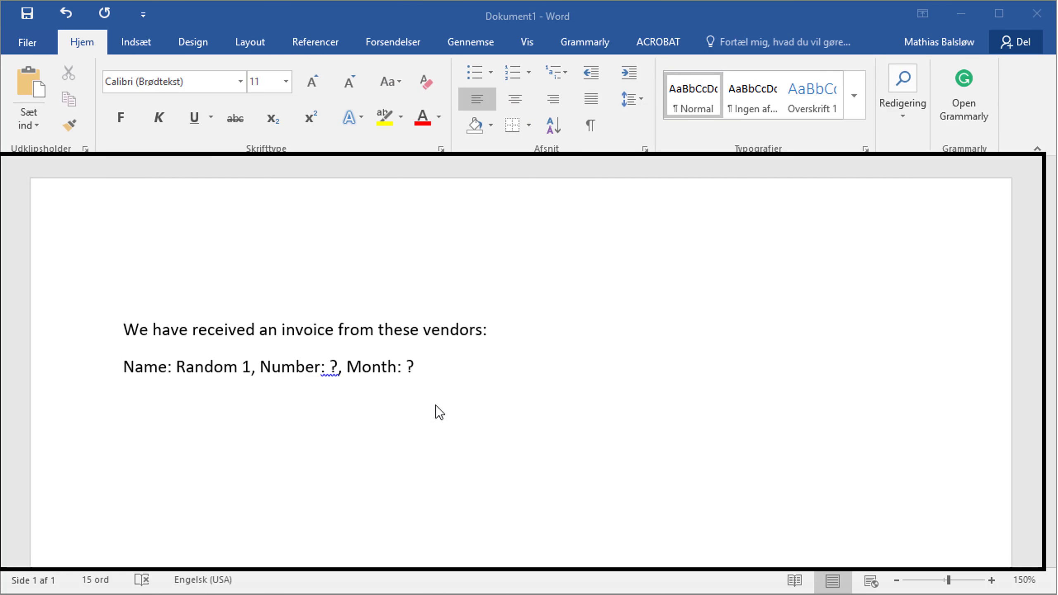
pyautogui.click(383, 366)
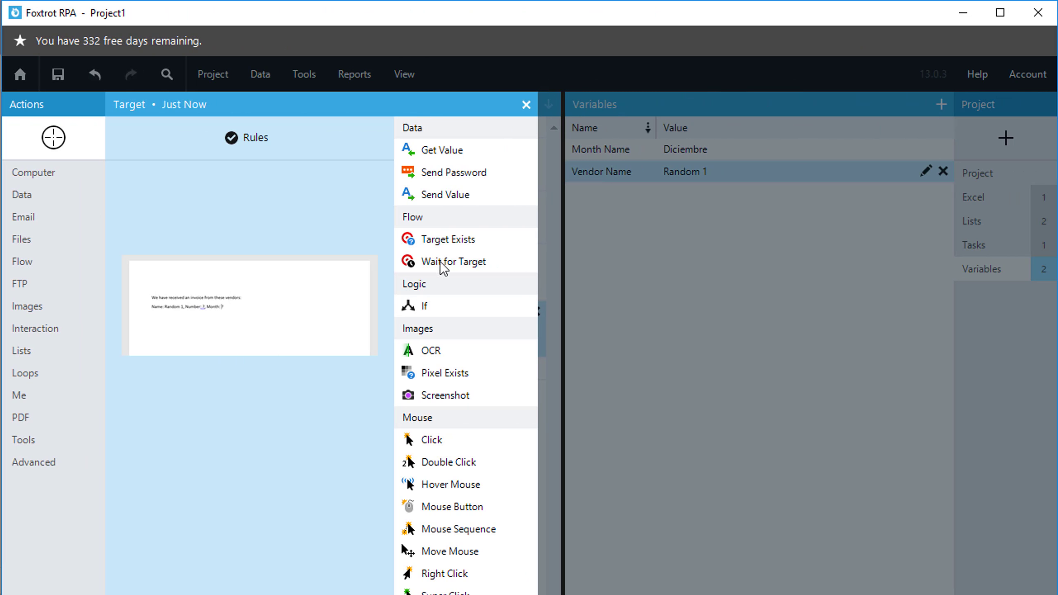
pyautogui.click(479, 200)
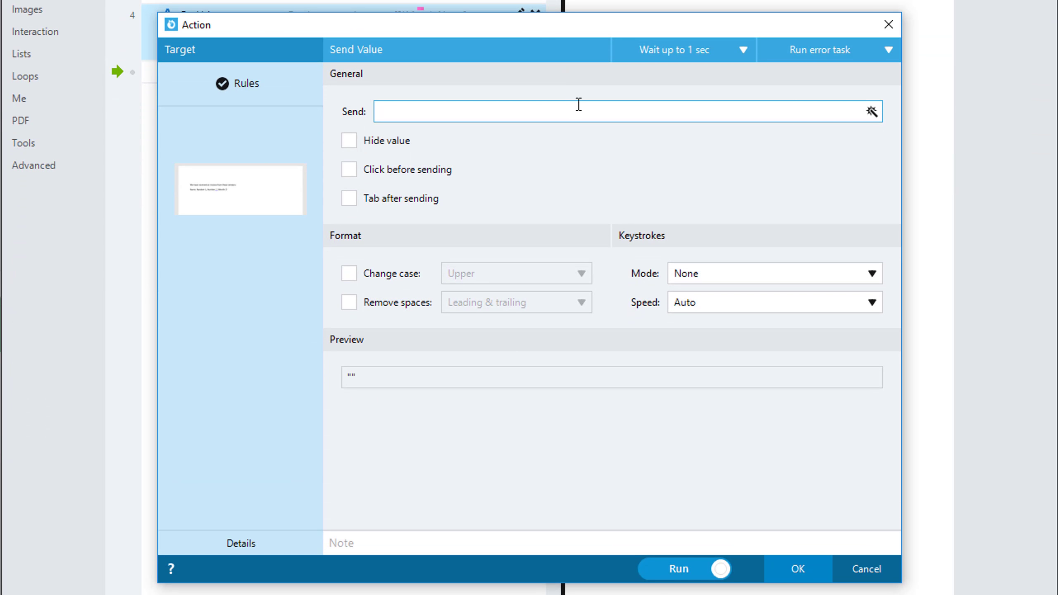
# - Make the action send "We have received an invoice from these vendors:" followed by an [^Enter] keystroke in its expression
pyautogui.write('We have received an in')
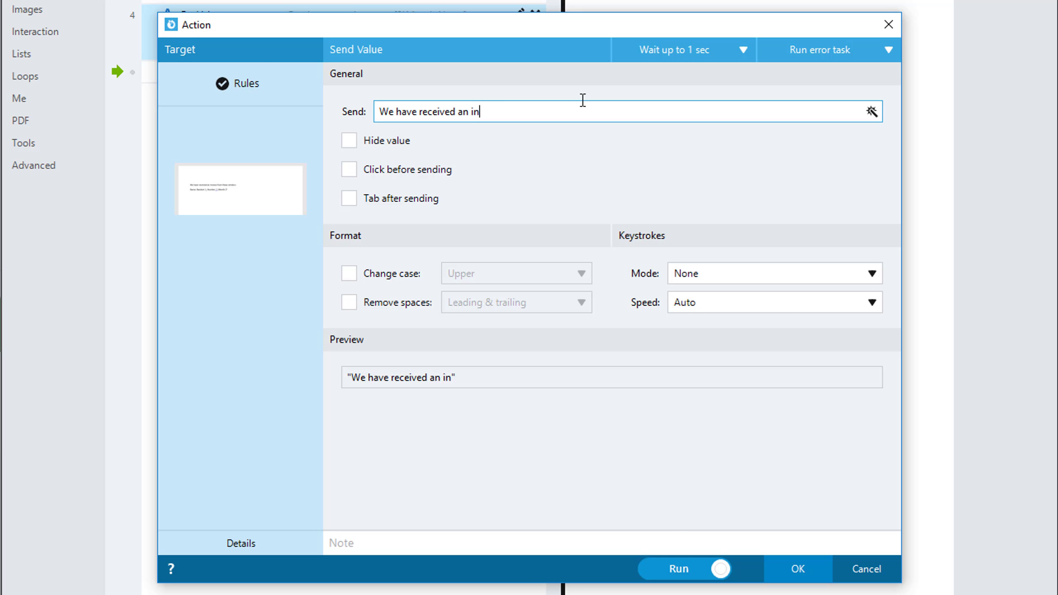
pyautogui.write('voice from th')
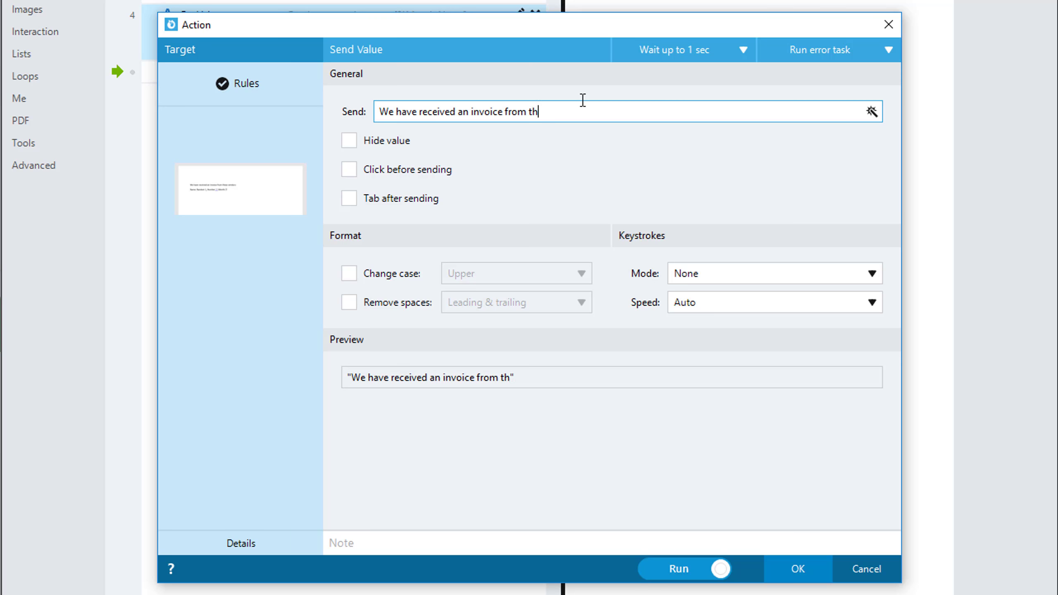
pyautogui.write('ese vendors:')
pyautogui.click(870, 111)
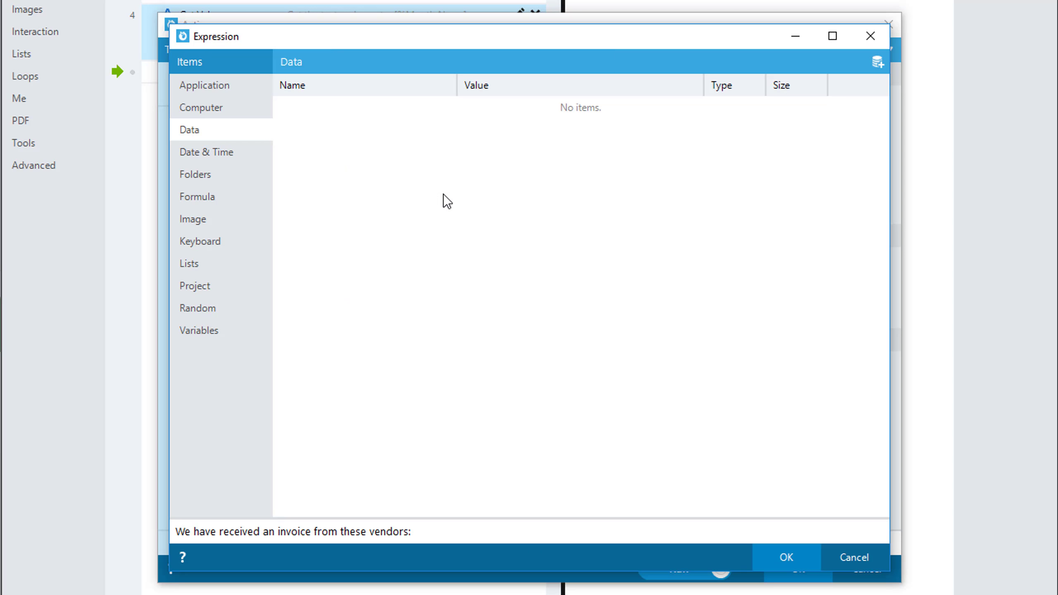
pyautogui.click(208, 245)
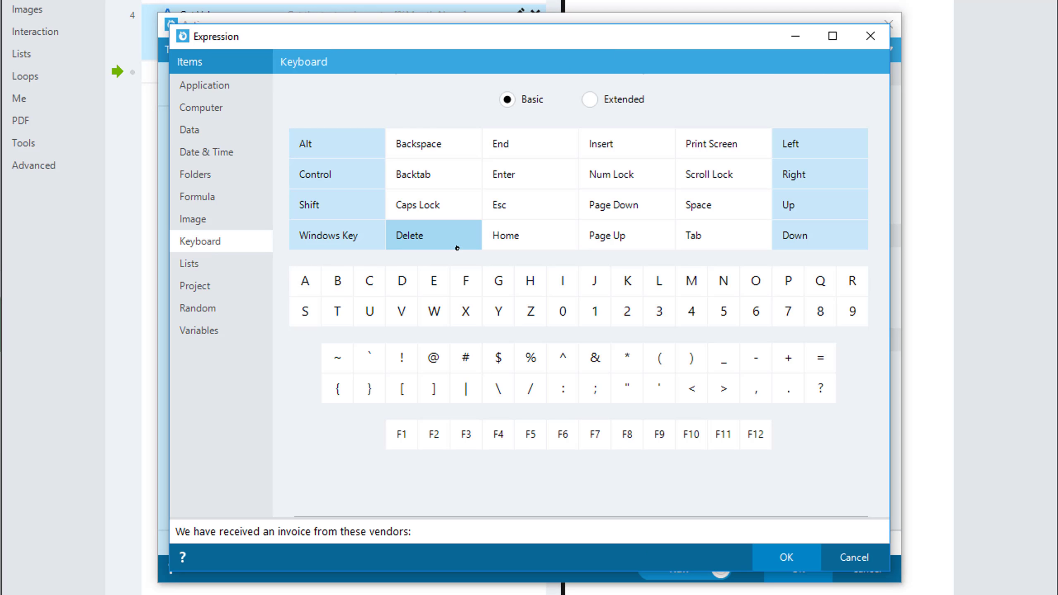
pyautogui.click(536, 176)
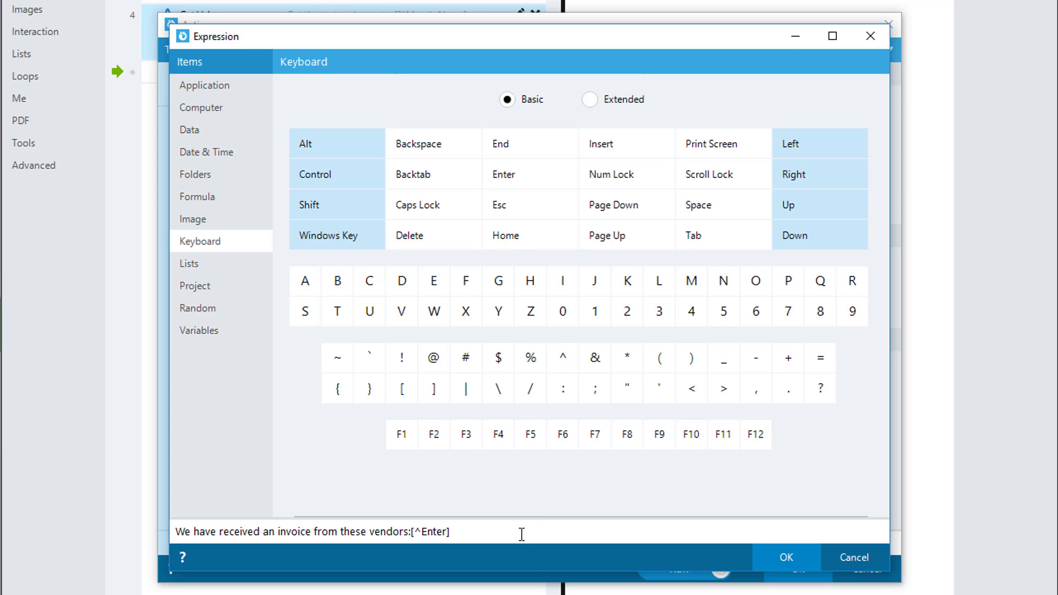
# - Append "Name: ", the [%Vendor Name] variable and ", Number: " to the send expression
pyautogui.write('Name: Ran')
pyautogui.press('BackSpace')
pyautogui.press('BackSpace')
pyautogui.press('BackSpace')
pyautogui.click(233, 330)
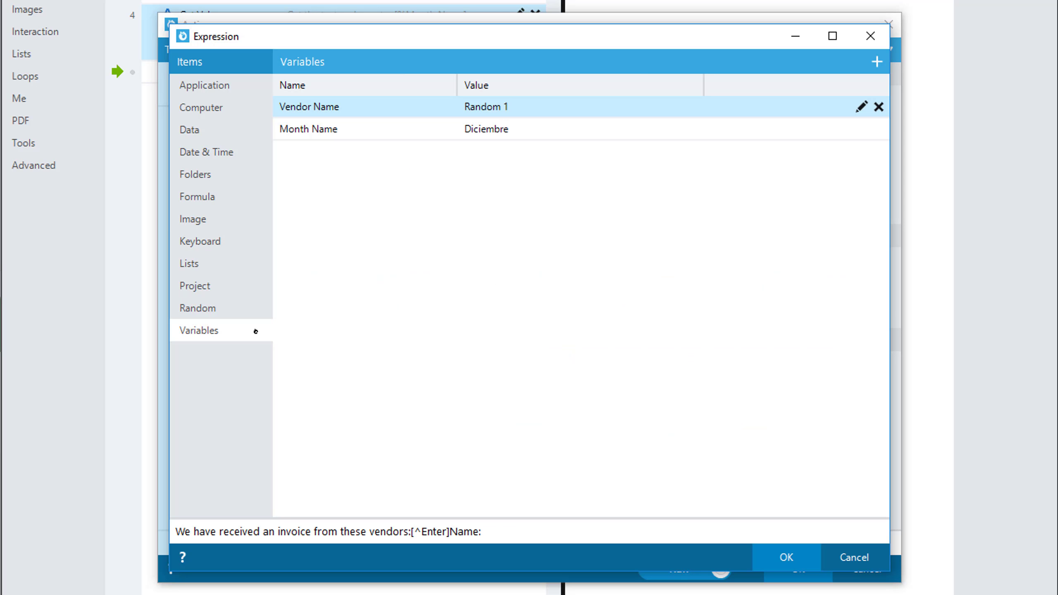
pyautogui.doubleClick(433, 106)
pyautogui.click(604, 533)
pyautogui.write(', Number:')
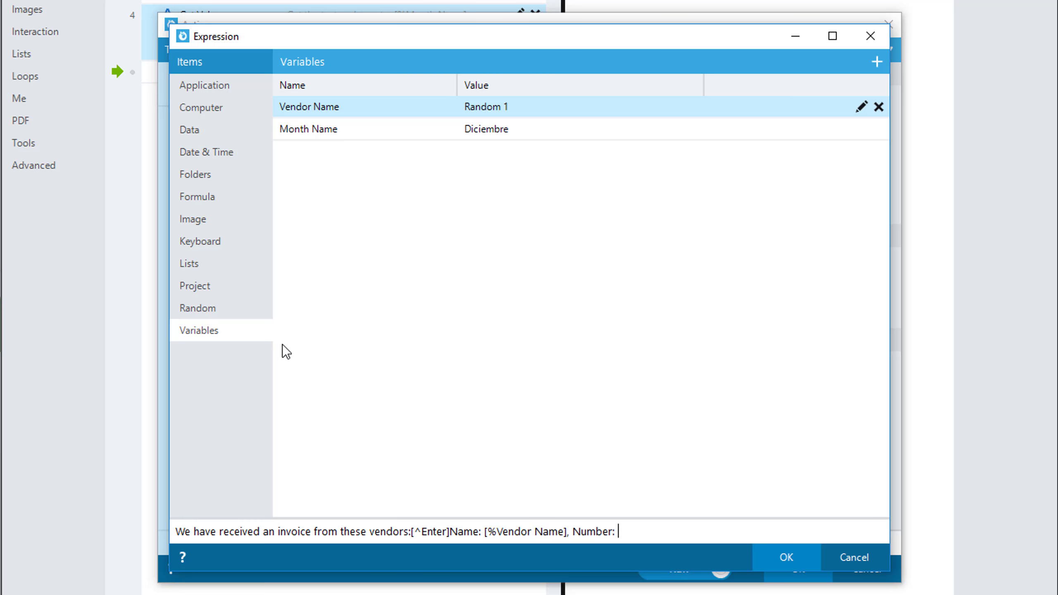
# - Set the Vendors list lookup in the expression to look for the [%Vendor Name] variable
pyautogui.click(229, 267)
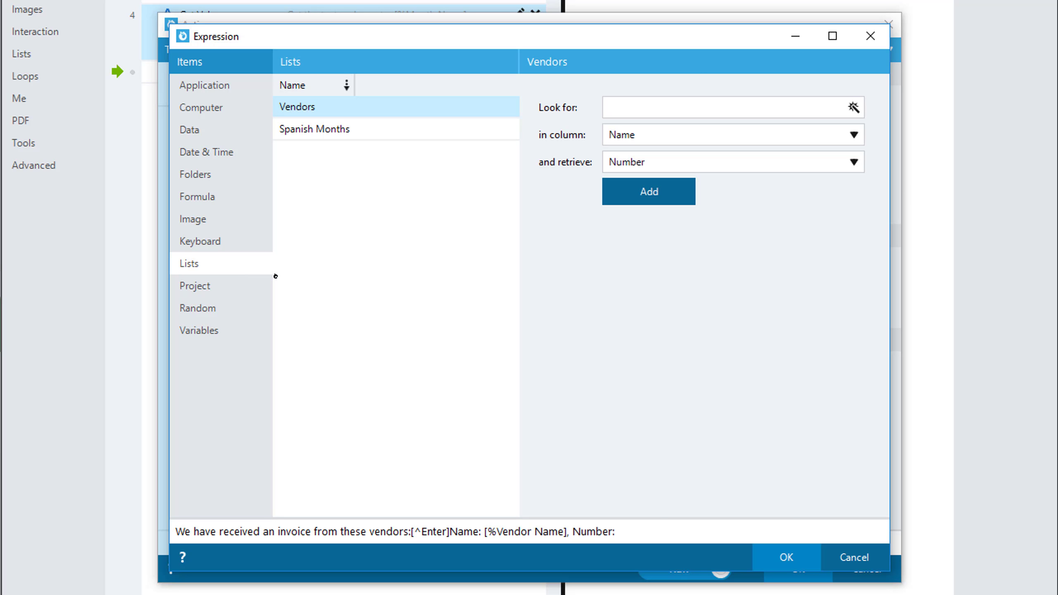
pyautogui.click(681, 109)
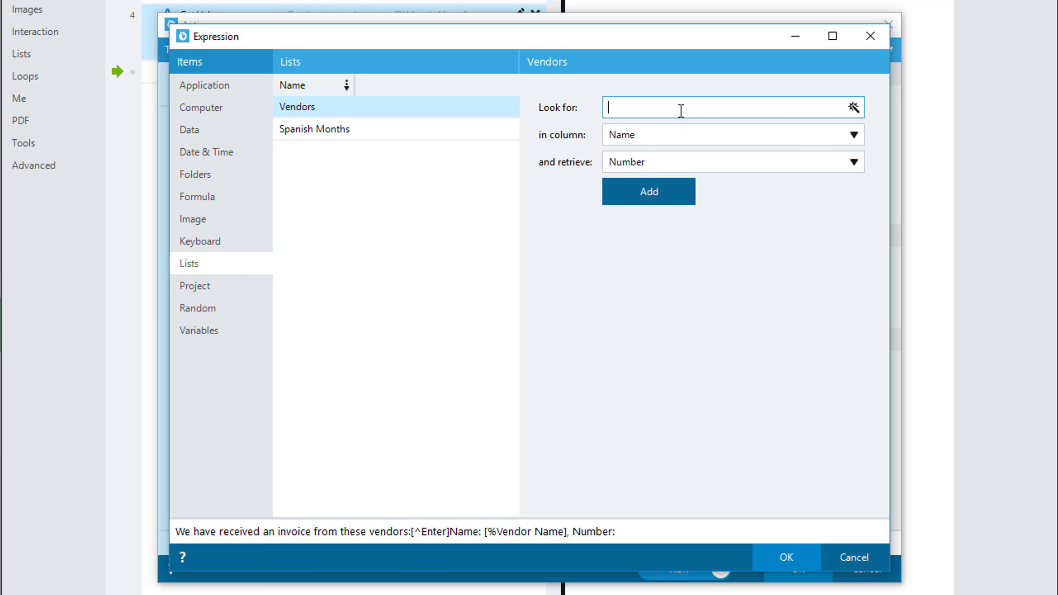
pyautogui.click(852, 107)
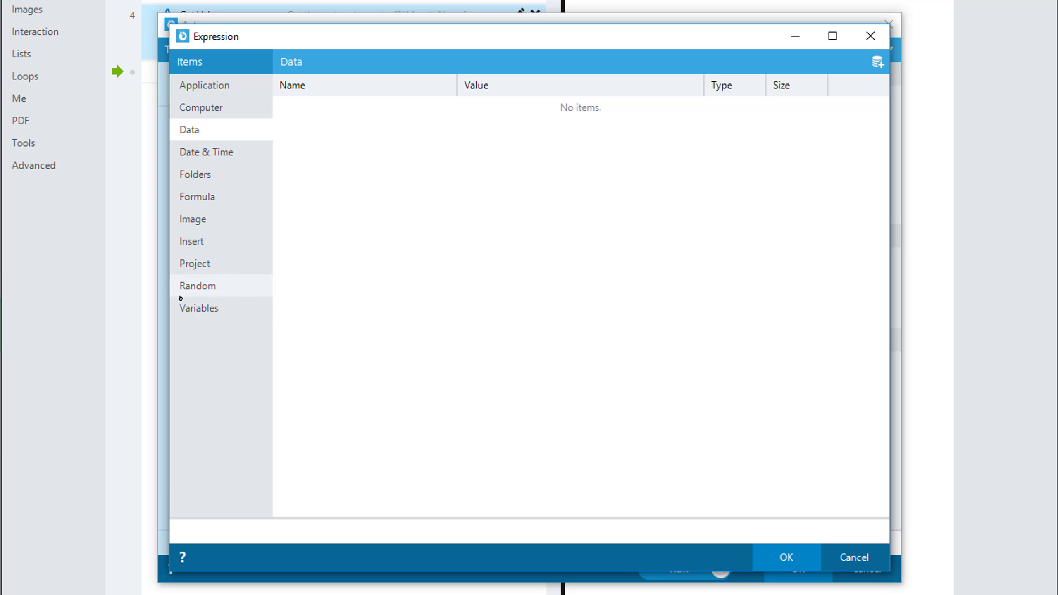
pyautogui.click(192, 308)
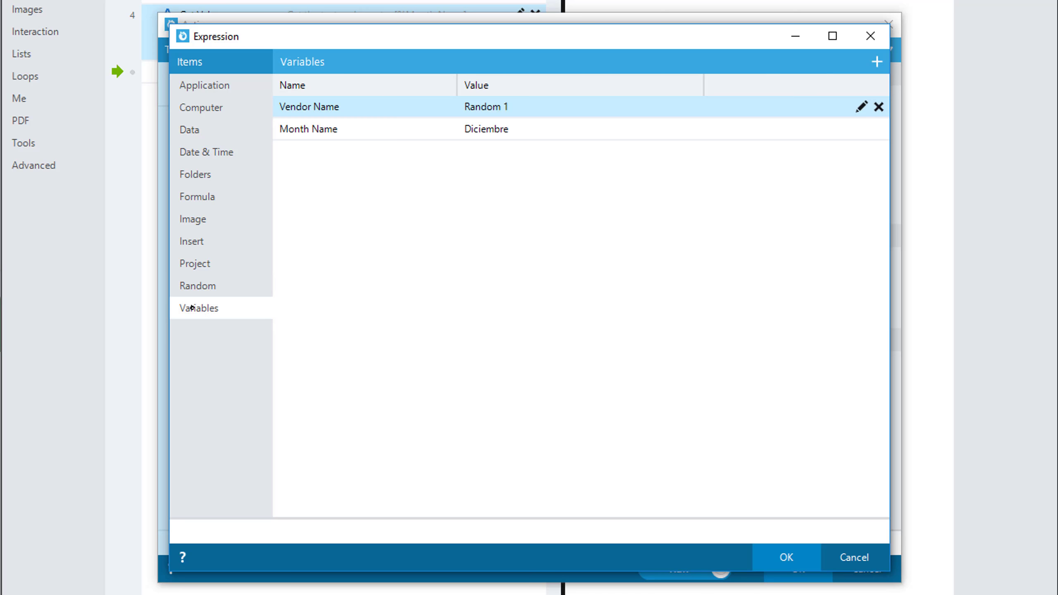
pyautogui.doubleClick(447, 107)
pyautogui.click(786, 557)
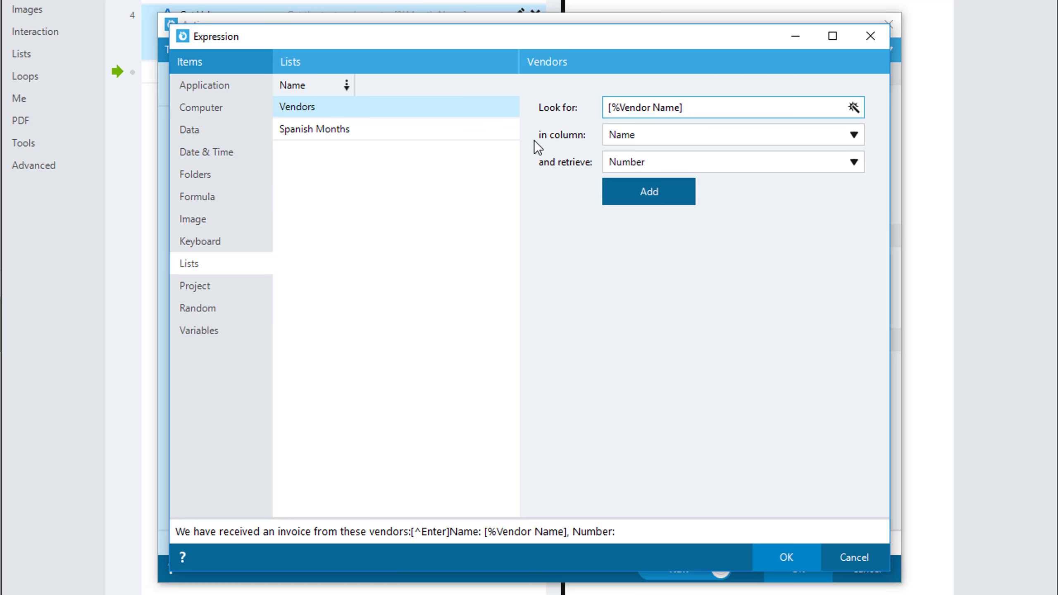